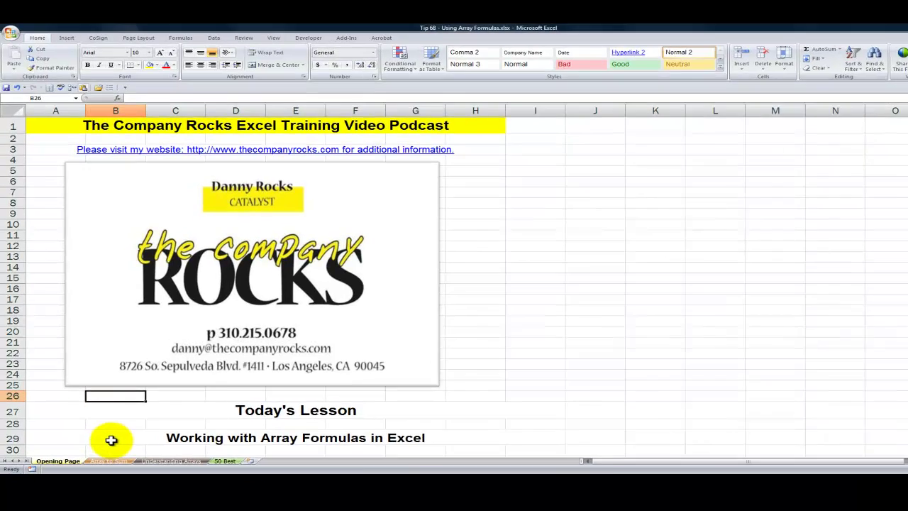
# - Go from the Working with Array Formulas lesson page to the Array to Sum sheet
pyautogui.click(103, 433)
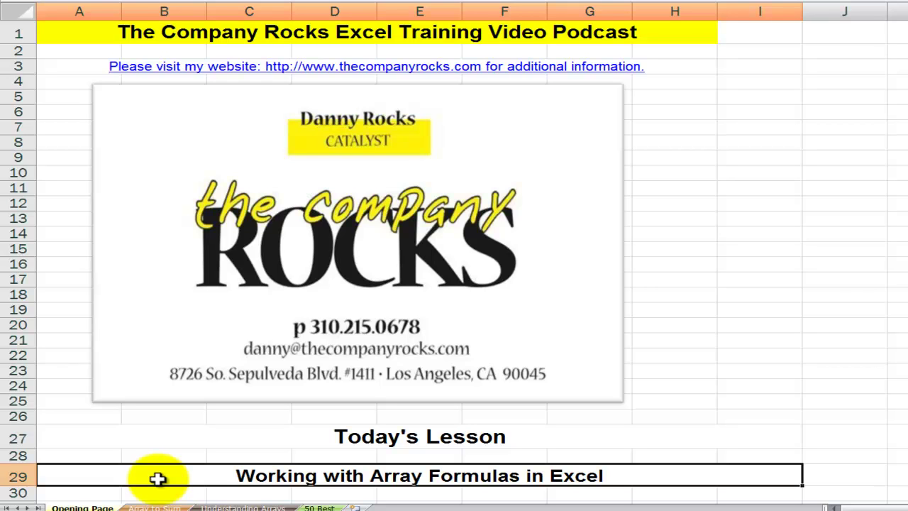
pyautogui.click(154, 508)
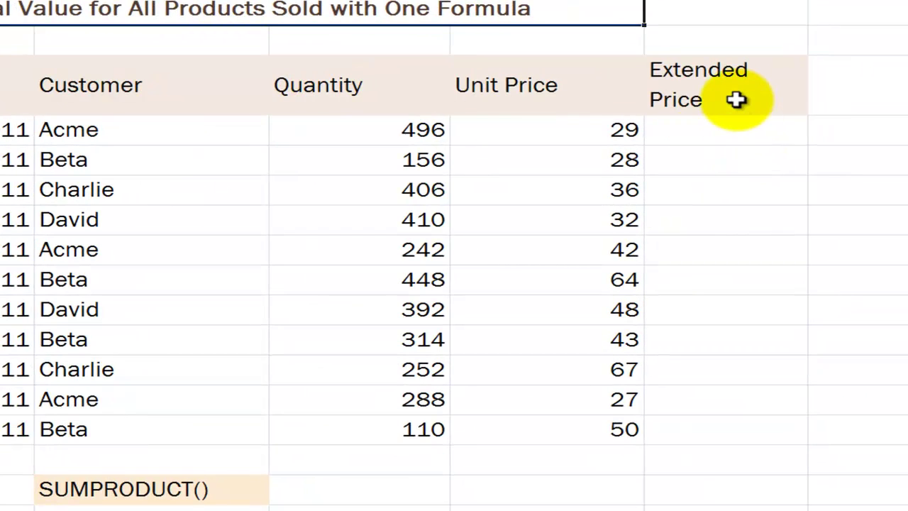
pyautogui.click(889, 106)
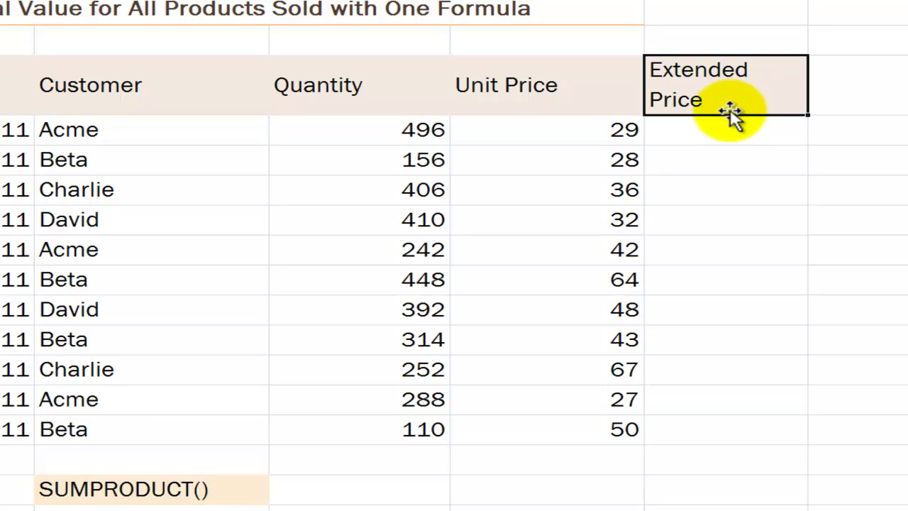
pyautogui.click(722, 131)
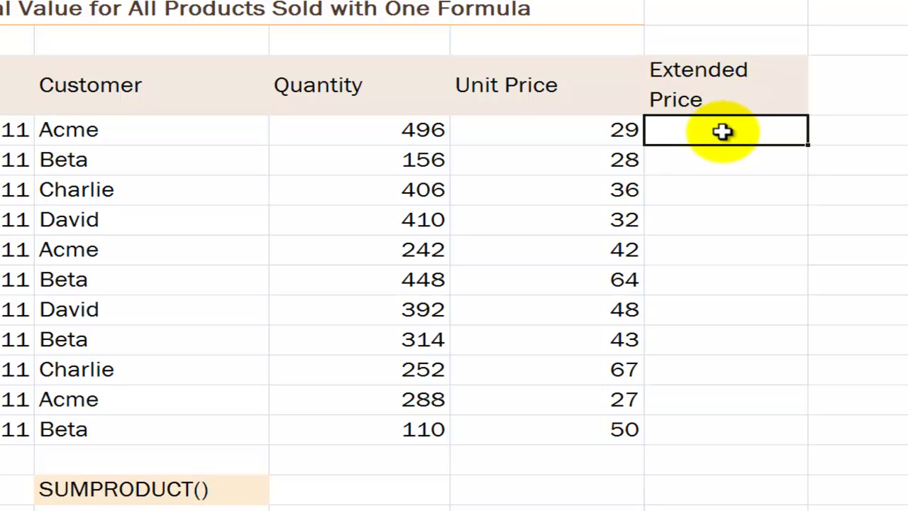
pyautogui.click(385, 136)
pyautogui.click(548, 130)
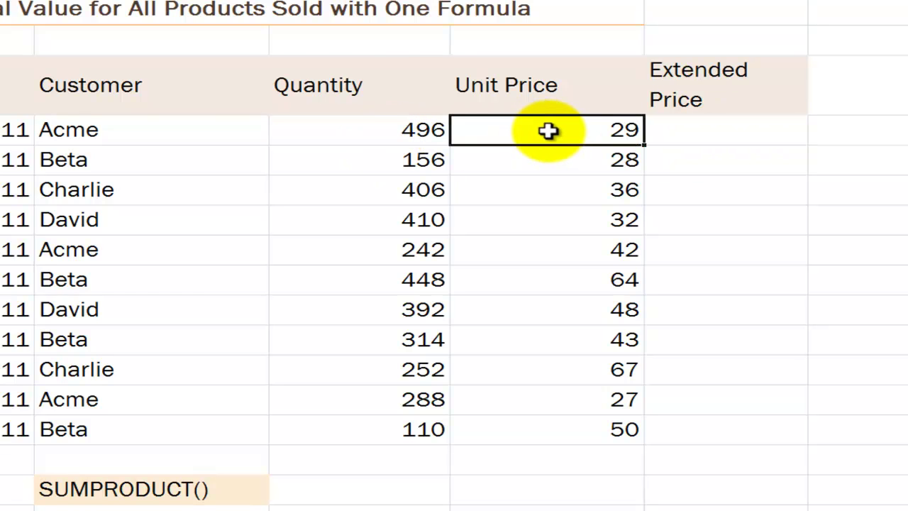
pyautogui.click(715, 462)
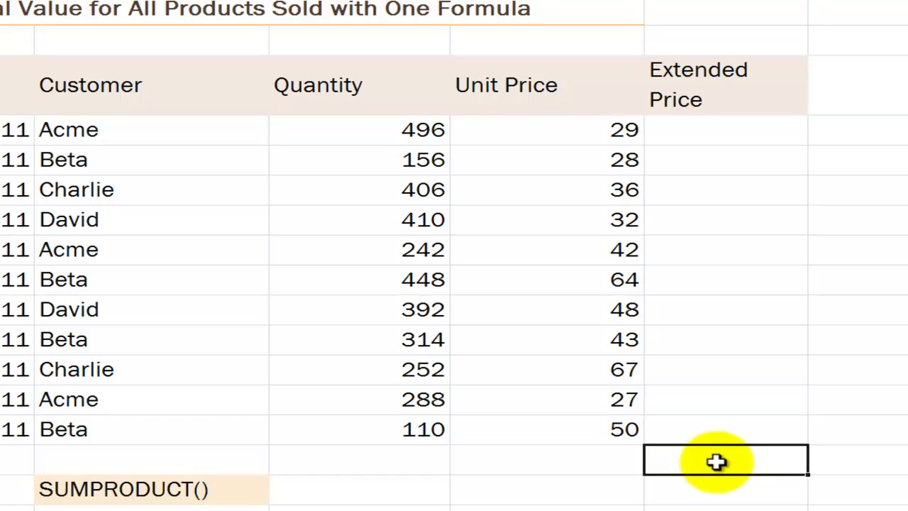
pyautogui.click(360, 490)
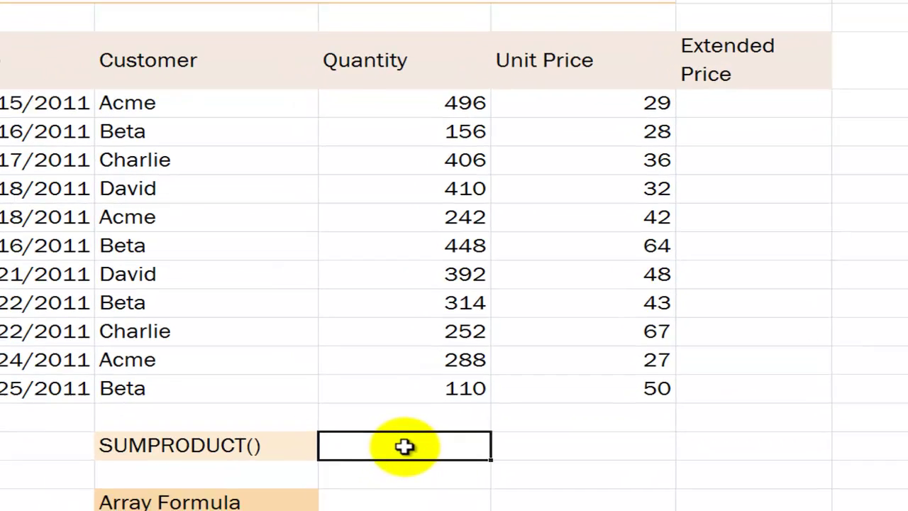
pyautogui.click(231, 489)
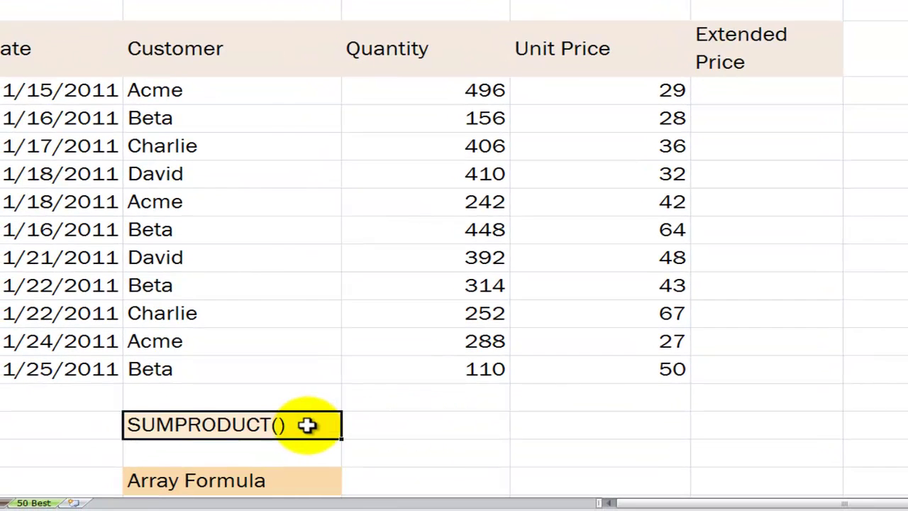
pyautogui.press('F4')
pyautogui.click(301, 482)
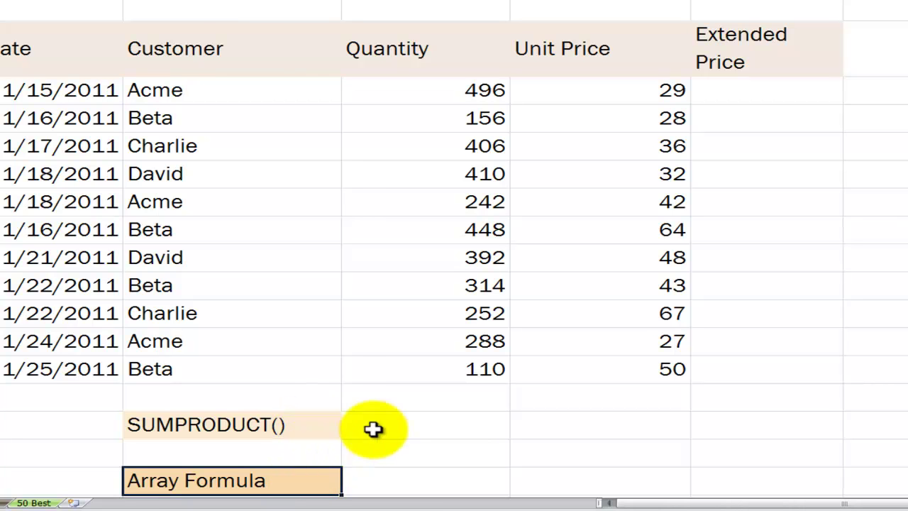
pyautogui.click(423, 426)
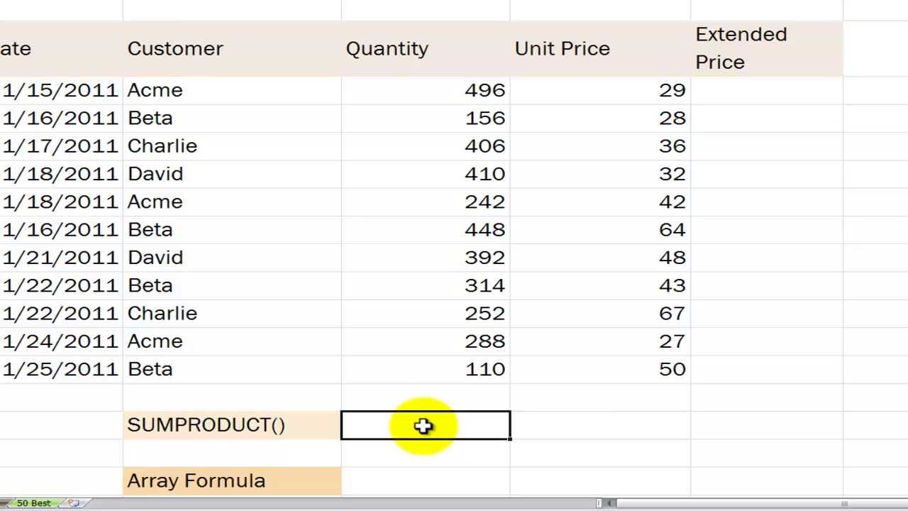
# - Start =SUMPRODUCT() beside the SUMPRODUCT() label and bring up its Function Arguments window
pyautogui.write('=')
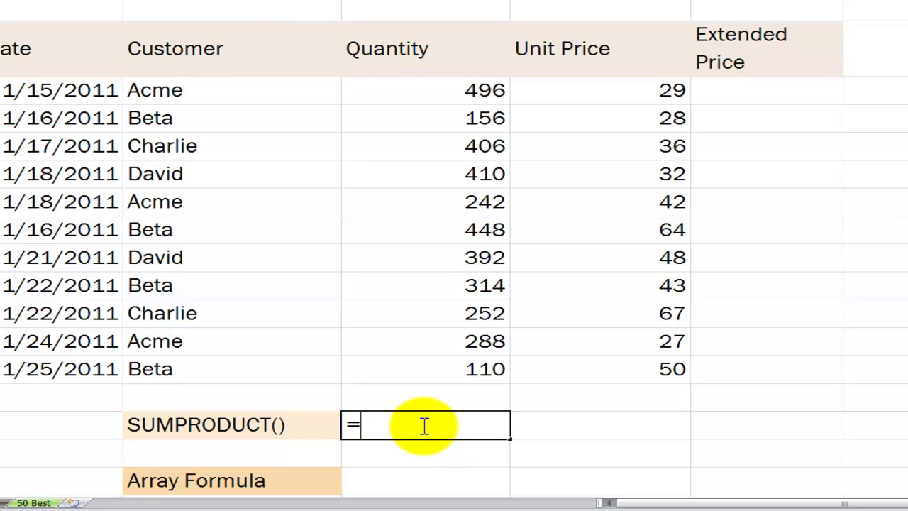
pyautogui.write('sumpr')
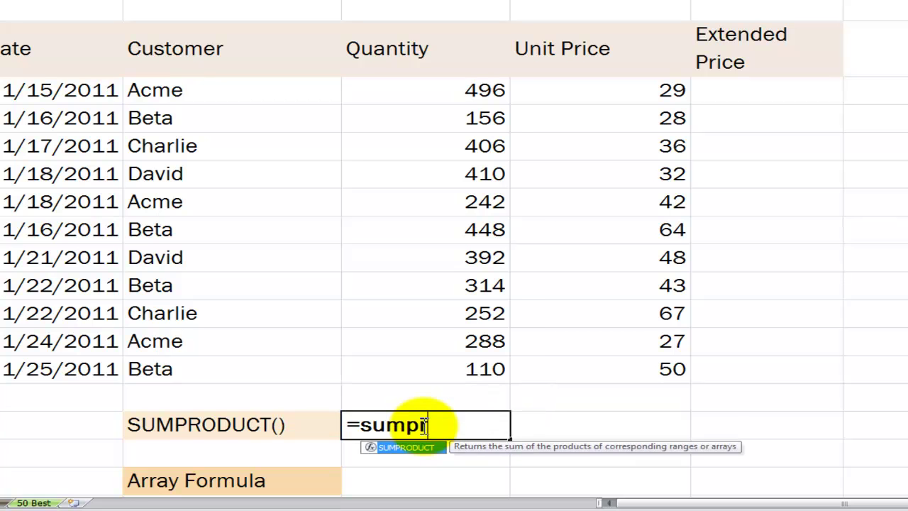
pyautogui.press('Tab')
pyautogui.hotkey('ctrl', 'a')
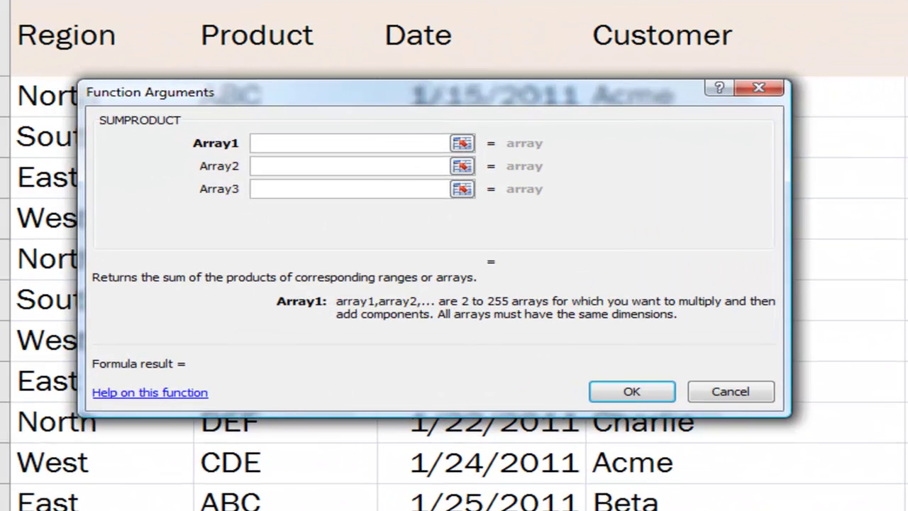
pyautogui.moveTo(533, 97); pyautogui.dragTo(575, 186)
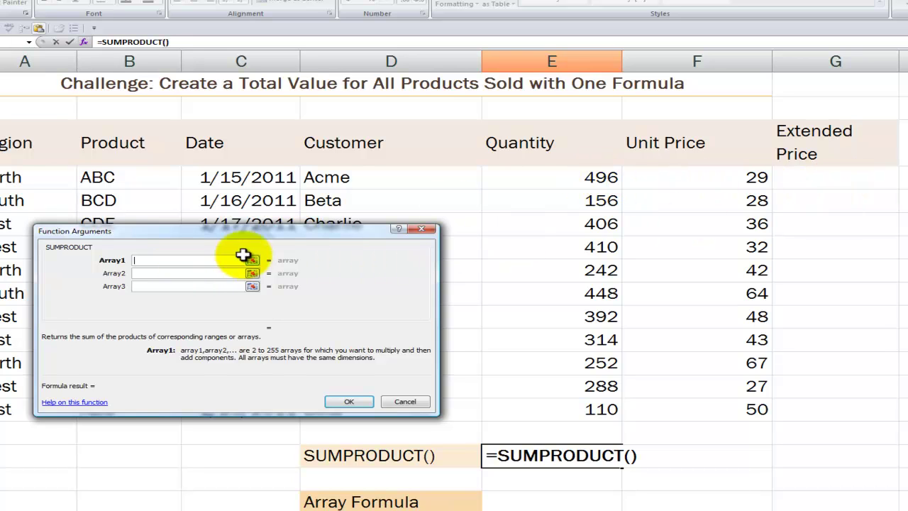
# - Give SUMPRODUCT the arrays E4:E14 and F4:F14, returning $147,802, and review the formula
pyautogui.click(561, 177)
pyautogui.moveTo(561, 177); pyautogui.dragTo(570, 417)
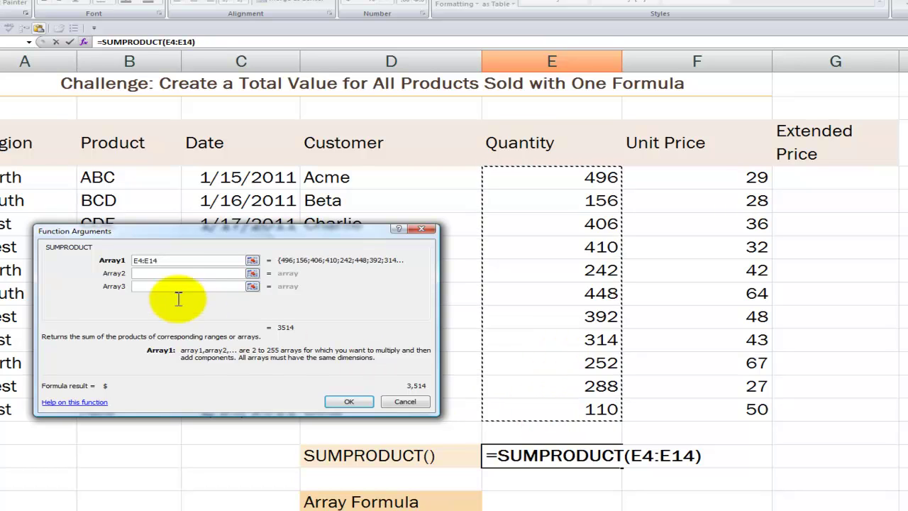
pyautogui.click(148, 273)
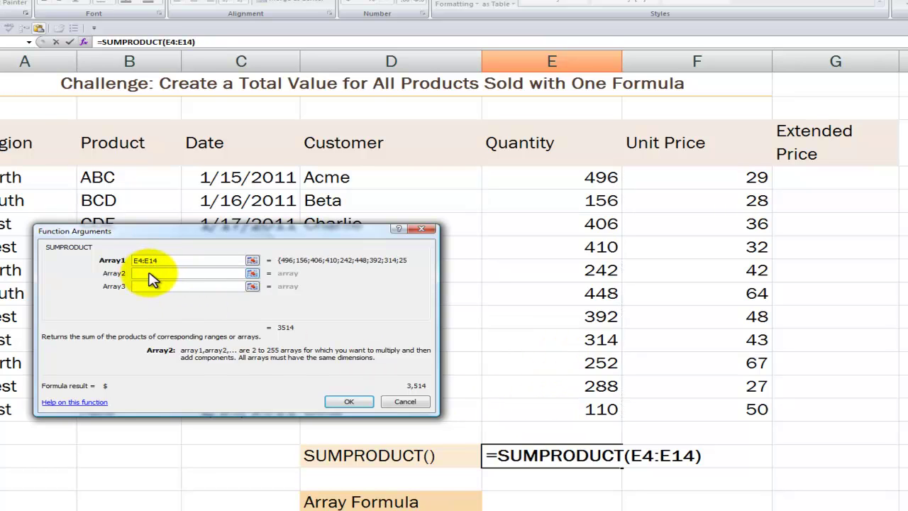
pyautogui.moveTo(710, 177); pyautogui.dragTo(690, 412)
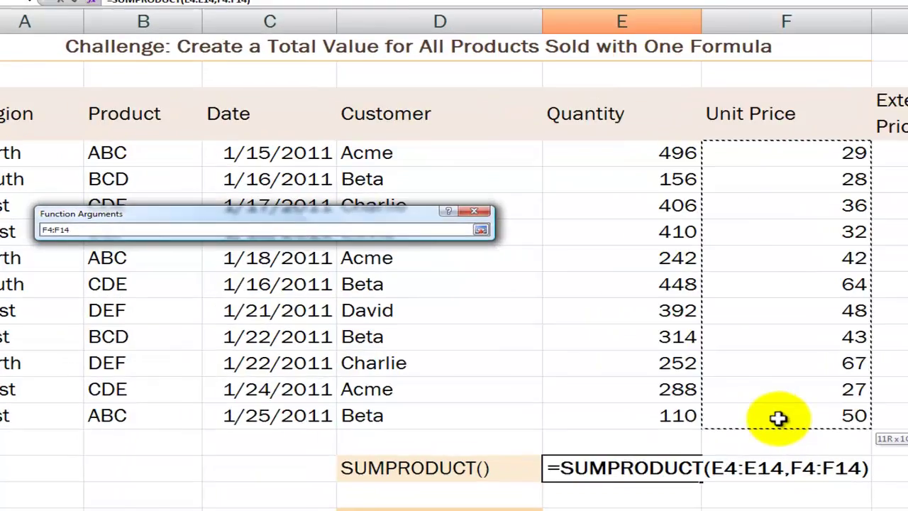
pyautogui.moveTo(778, 419); pyautogui.dragTo(778, 419)
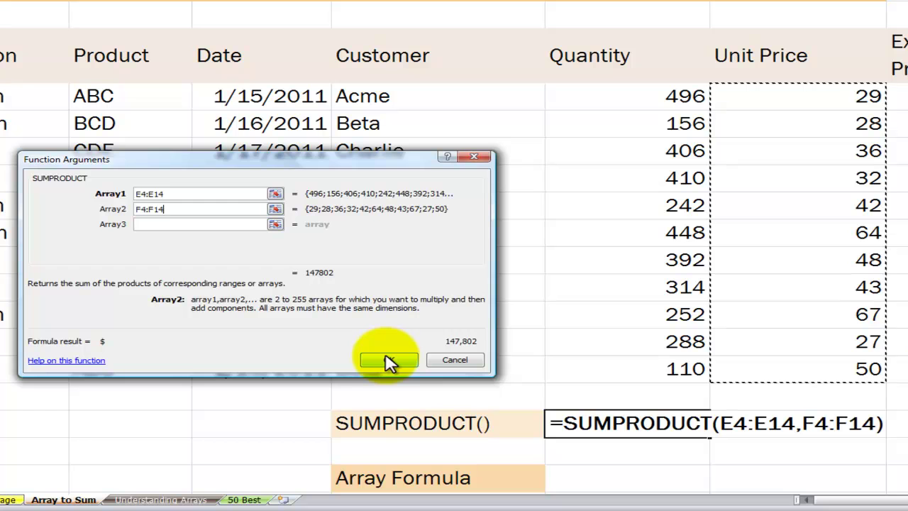
pyautogui.click(389, 360)
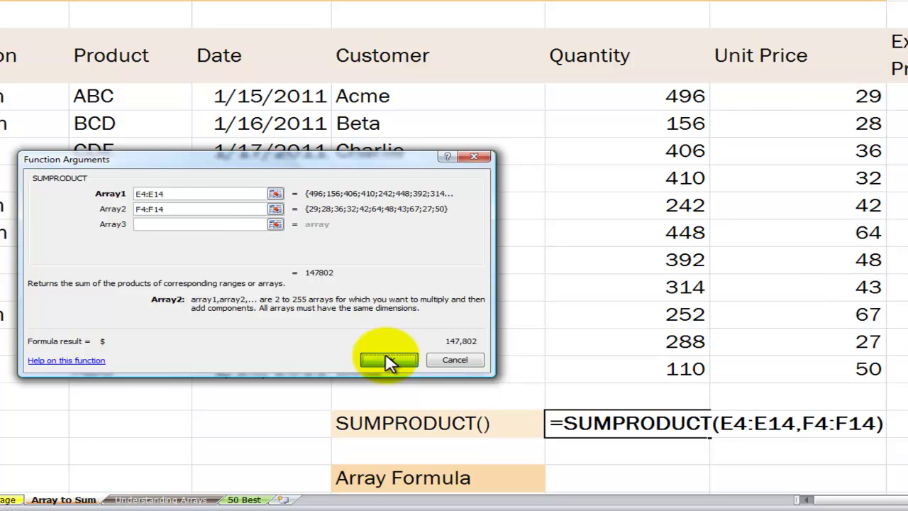
pyautogui.doubleClick(629, 424)
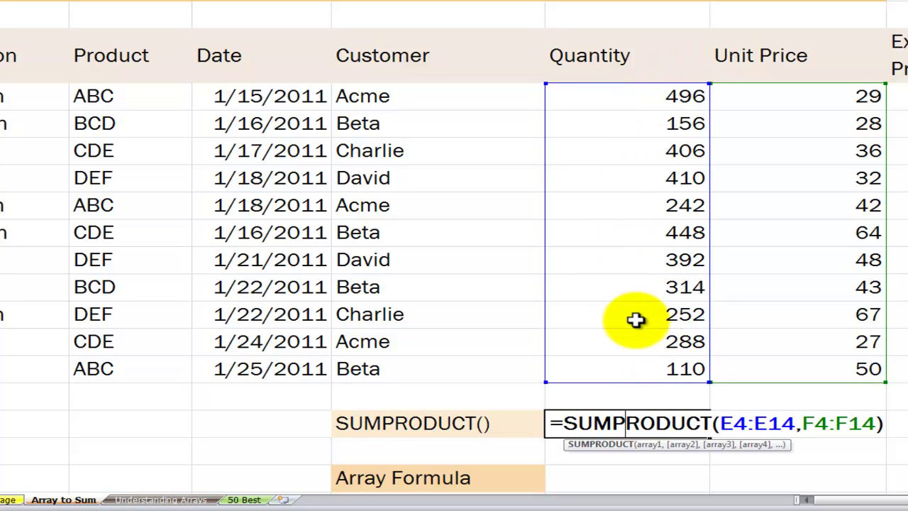
# - Enter =E4*F4 in Extended Price cell G4, then clear it again
pyautogui.press('Return')
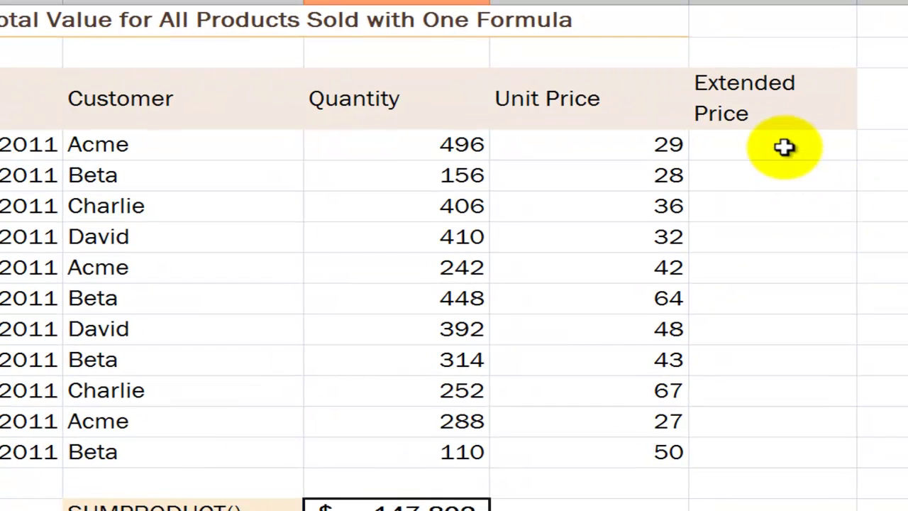
pyautogui.click(784, 147)
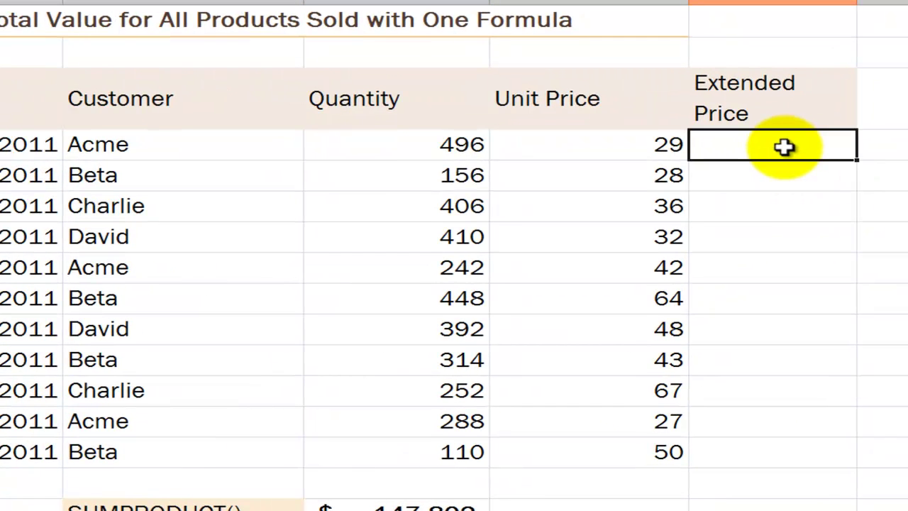
pyautogui.write('=')
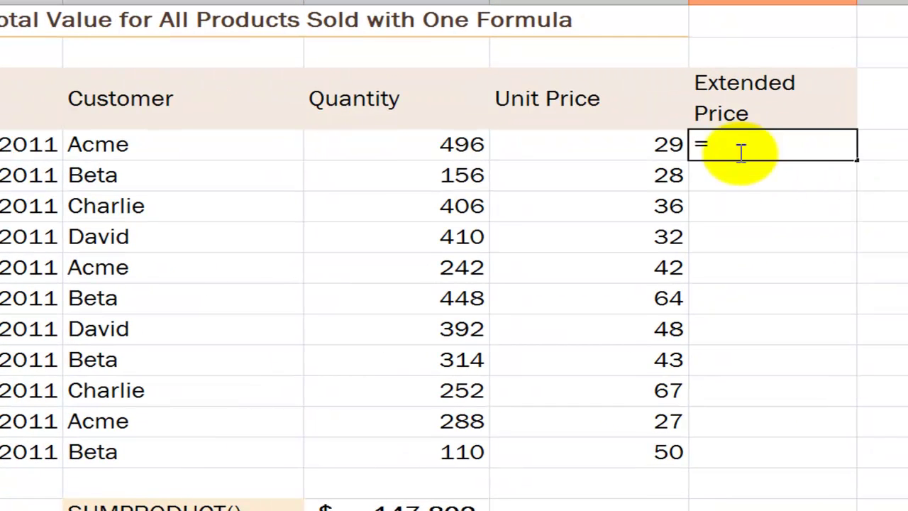
pyautogui.click(459, 145)
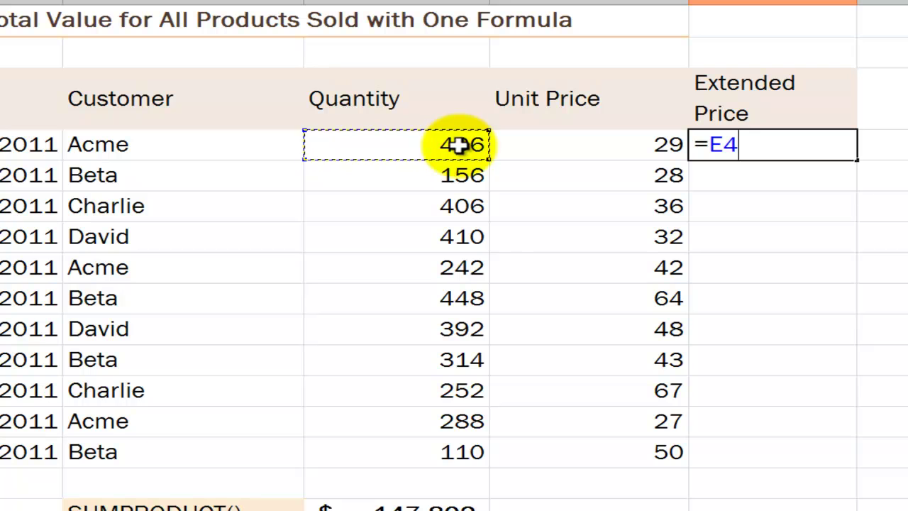
pyautogui.write('*')
pyautogui.click(533, 136)
pyautogui.hotkey('ctrl', 'Return')
pyautogui.press('Delete')
# - Enter =PRODUCT(E4:F4) in G4 and fill it down to row 14
pyautogui.write('=')
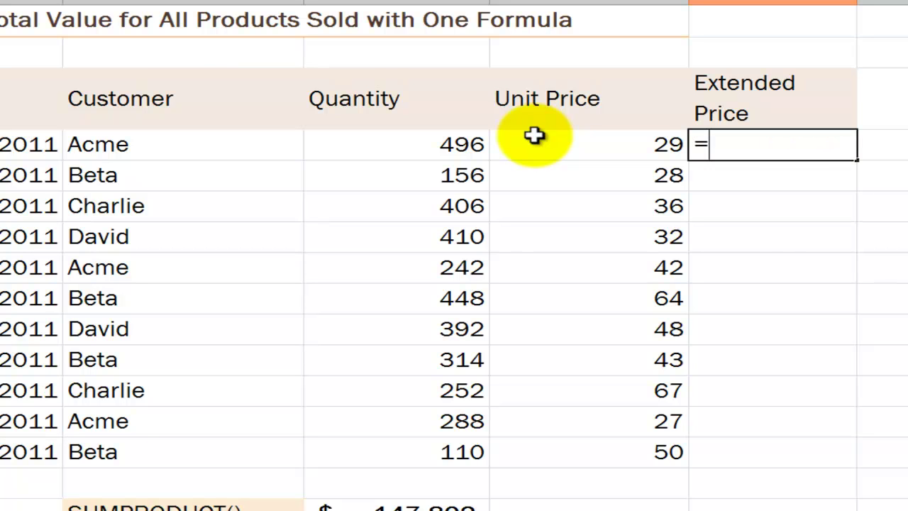
pyautogui.write('produ')
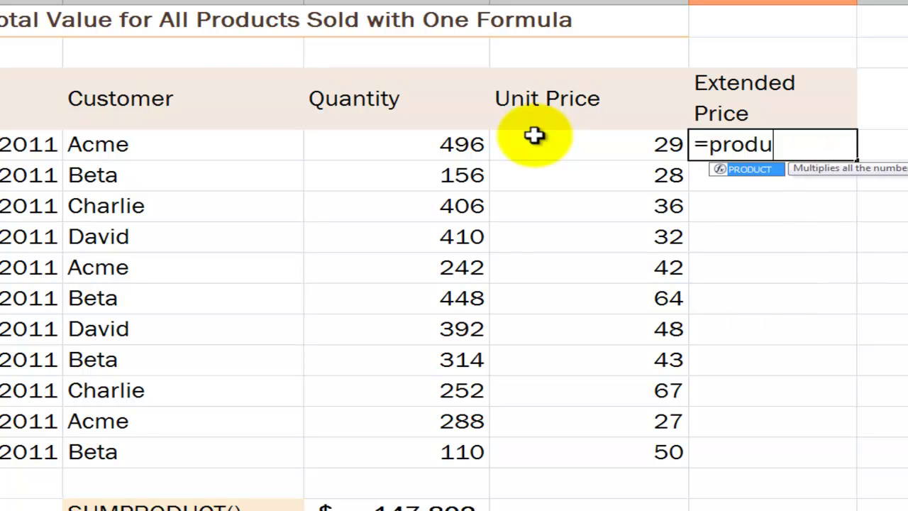
pyautogui.press('Tab')
pyautogui.moveTo(464, 145); pyautogui.dragTo(560, 155)
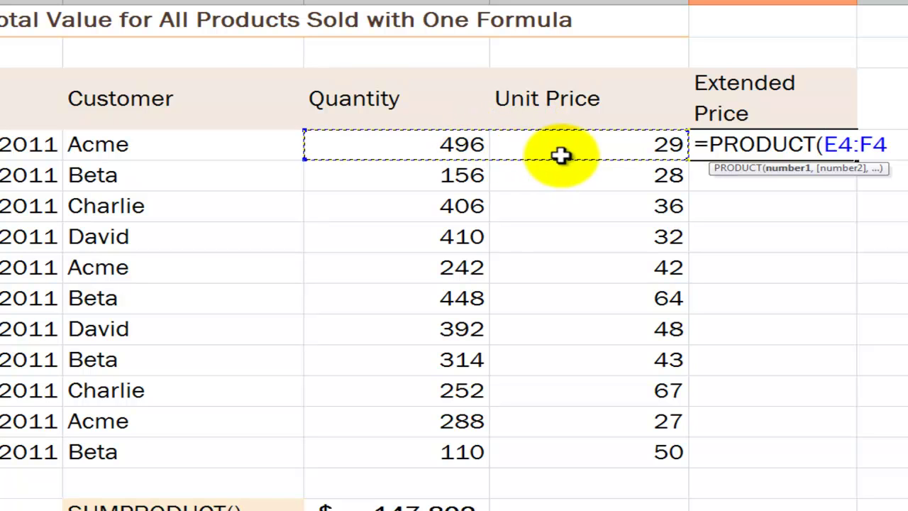
pyautogui.write(')')
pyautogui.hotkey('ctrl', 'Return')
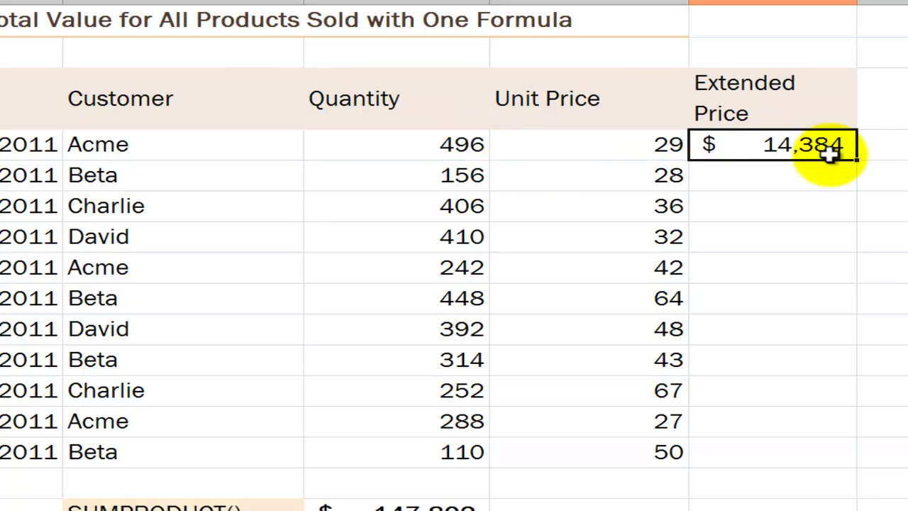
pyautogui.doubleClick(858, 161)
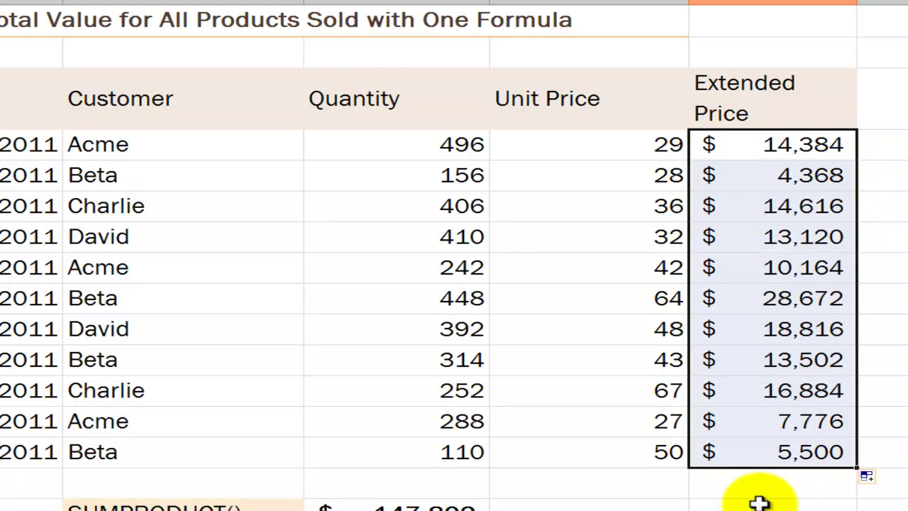
# - AutoSum the Extended Price values in G15 to $147,802, then clear G4:G15
pyautogui.click(774, 482)
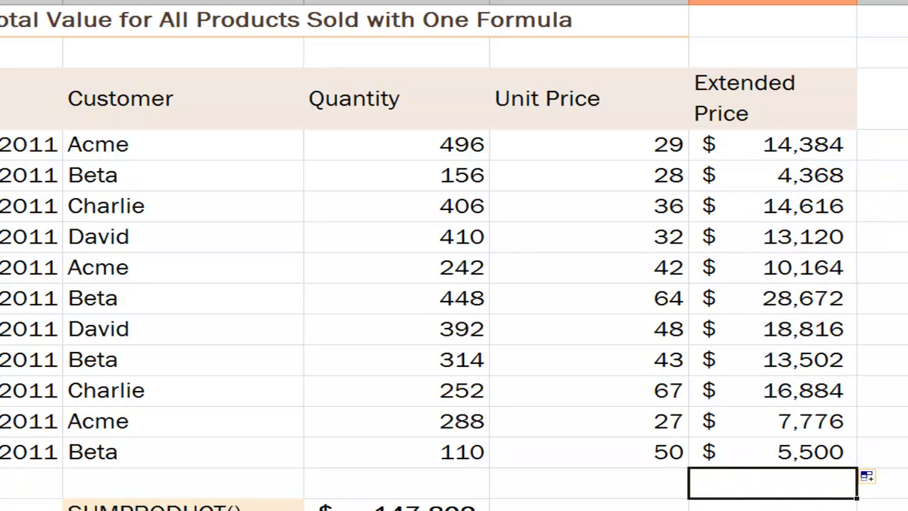
pyautogui.hotkey('alt', '=')
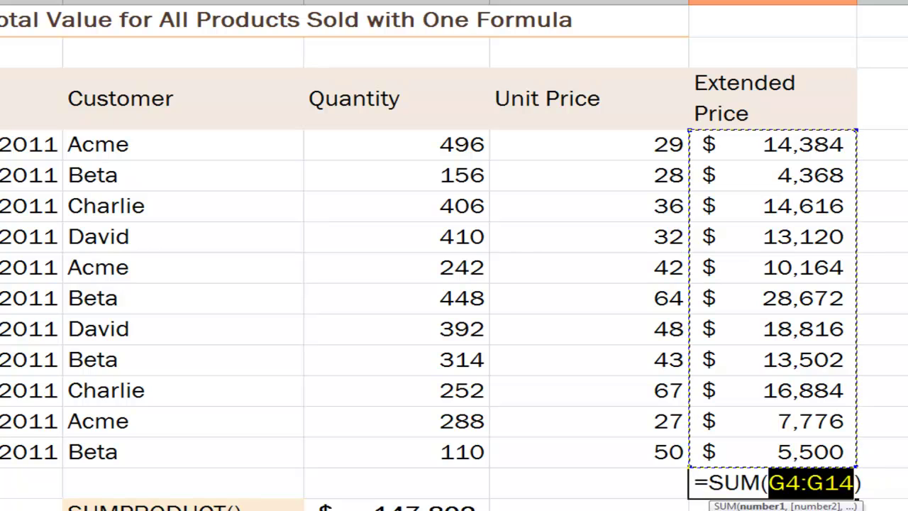
pyautogui.hotkey('ctrl', 'Return')
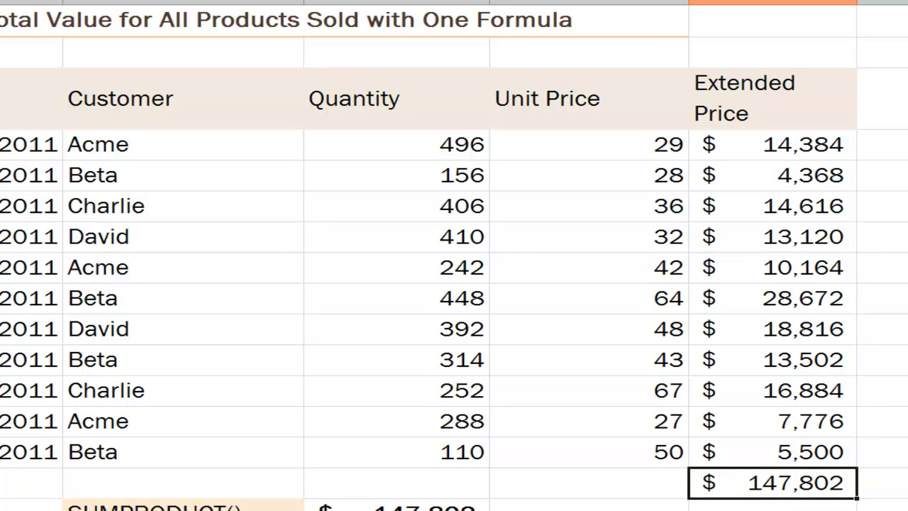
pyautogui.hotkey('shift', 'Up')
pyautogui.hotkey('shift', 'Up')
pyautogui.hotkey('shift', 'Up')
pyautogui.hotkey('shift', 'Up')
pyautogui.hotkey('shift', 'Up')
pyautogui.hotkey('shift', 'Up')
pyautogui.hotkey('shift', 'Up')
pyautogui.hotkey('shift', 'Up')
pyautogui.hotkey('shift', 'Up')
pyautogui.hotkey('shift', 'Up')
pyautogui.hotkey('shift', 'Up')
pyautogui.hotkey('shift', 'Up')
pyautogui.hotkey('shift', 'Up')
pyautogui.hotkey('shift', 'Down')
pyautogui.hotkey('shift', 'Down')
pyautogui.hotkey('shift', 'Down')
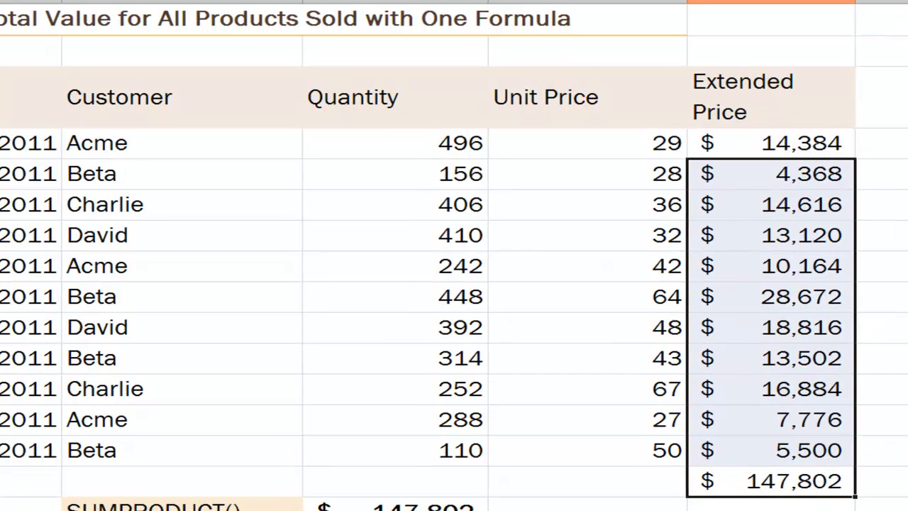
pyautogui.hotkey('shift', 'Up')
pyautogui.press('Delete')
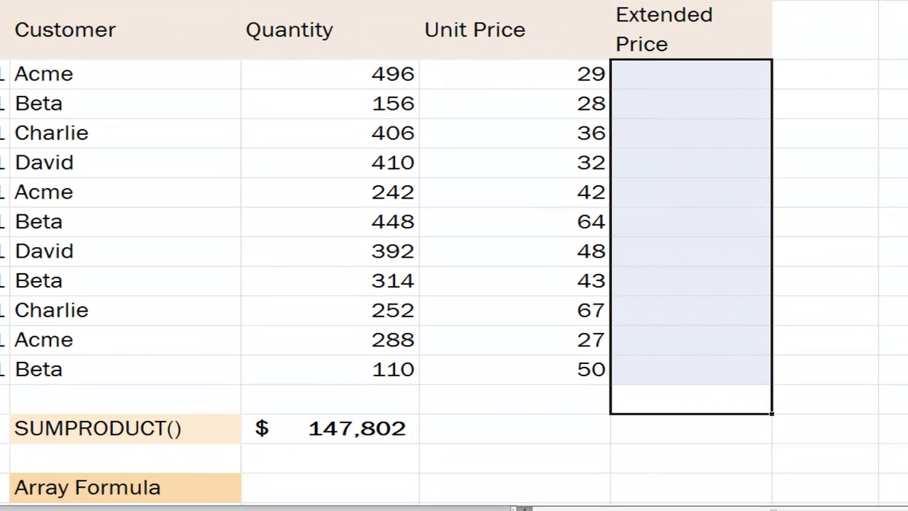
# - Enter {=SUM(E4:E14*F4:F14)} as an array formula in the Array Formula cell, giving $147,802
pyautogui.click(332, 483)
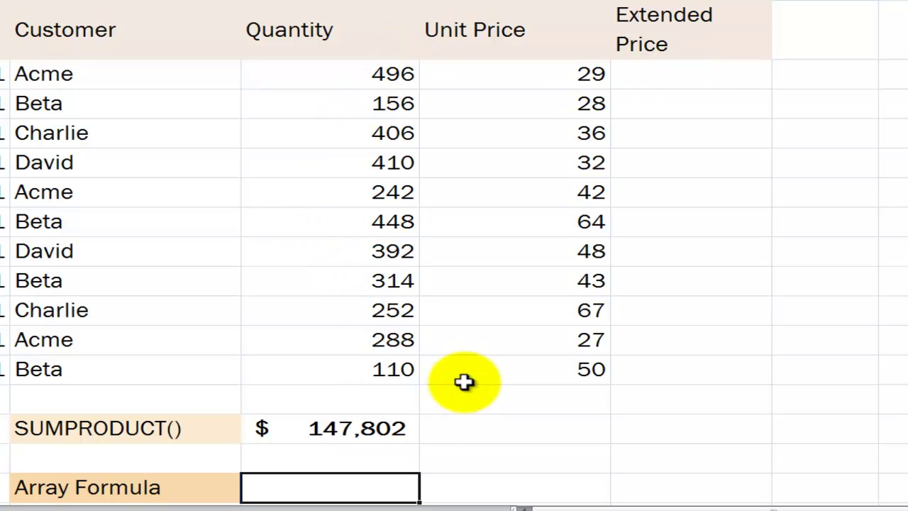
pyautogui.write('=sum')
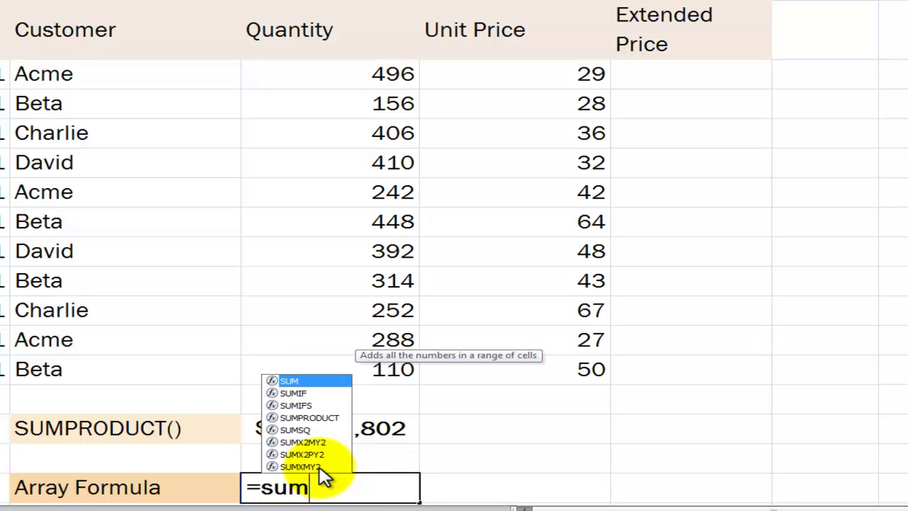
pyautogui.write('(')
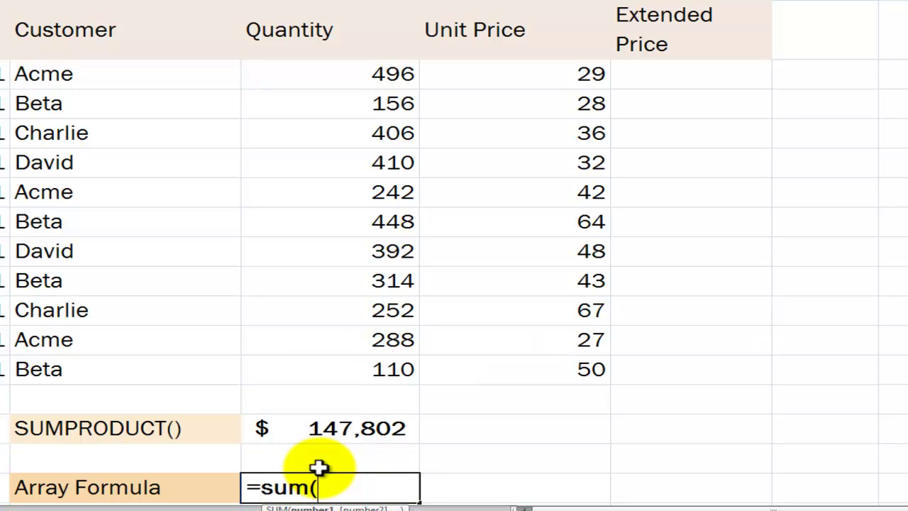
pyautogui.moveTo(361, 73); pyautogui.dragTo(362, 373)
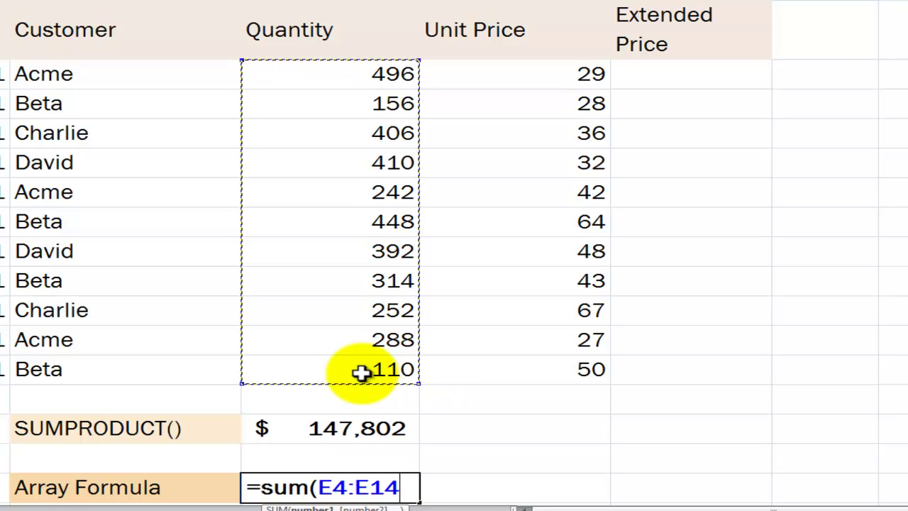
pyautogui.write('*')
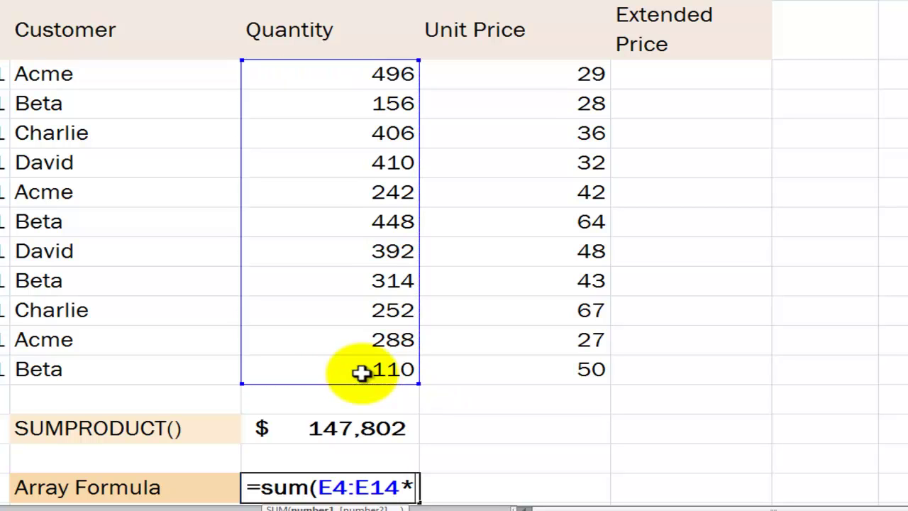
pyautogui.moveTo(544, 75); pyautogui.dragTo(515, 369)
pyautogui.write(')')
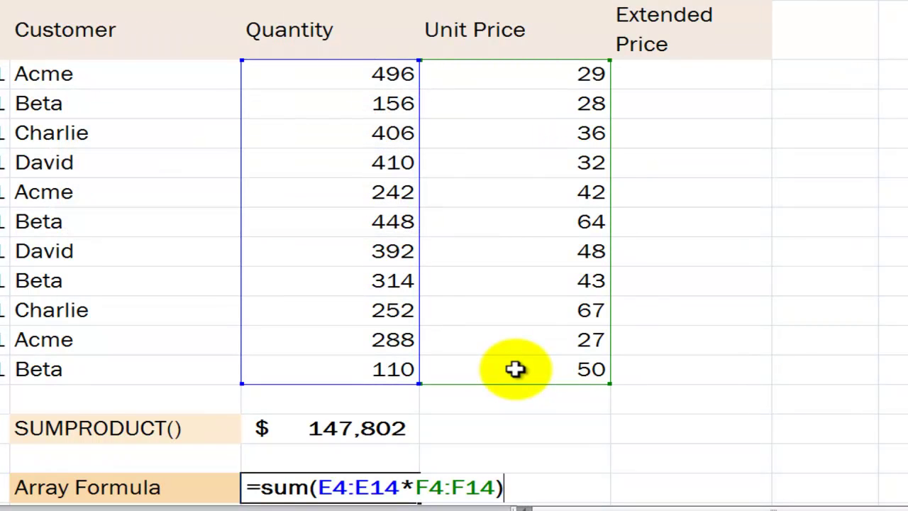
pyautogui.hotkey('ctrl', 'shift', 'Return')
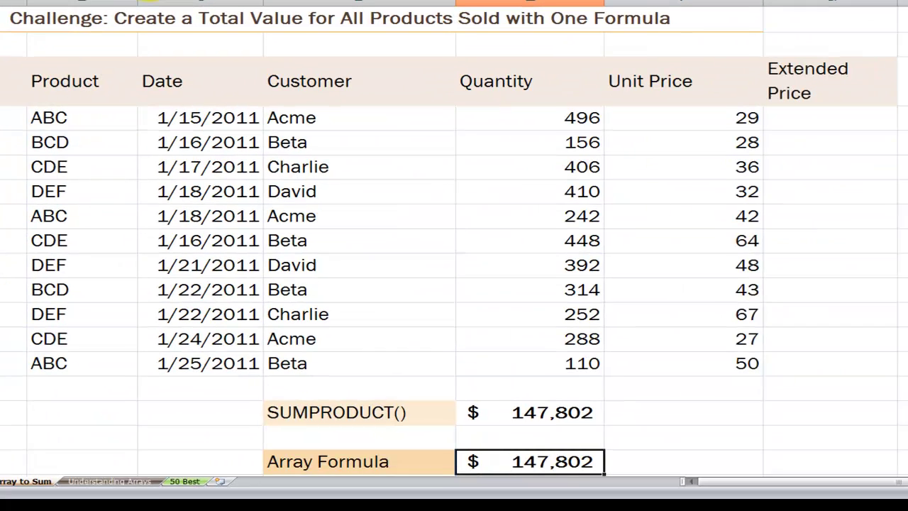
# - Select the empty Extended Price cells G4:G14
pyautogui.click(803, 116)
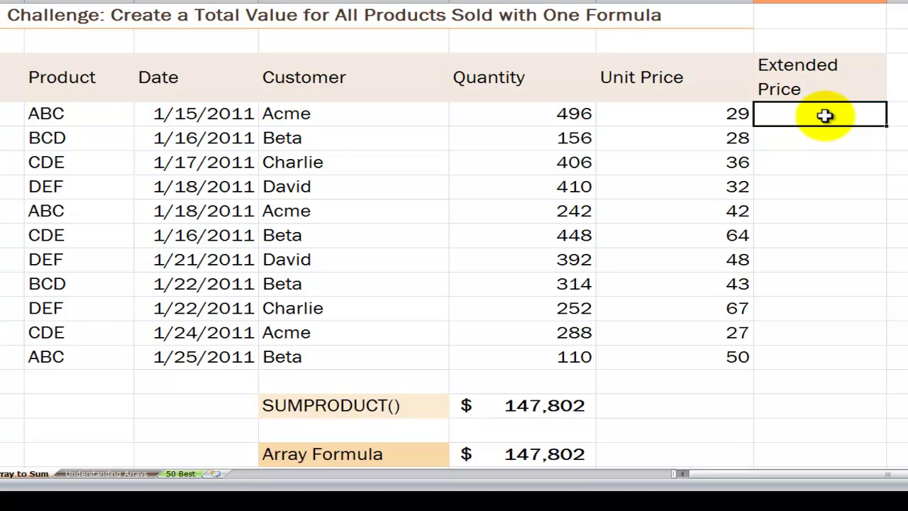
pyautogui.moveTo(825, 115); pyautogui.dragTo(819, 358)
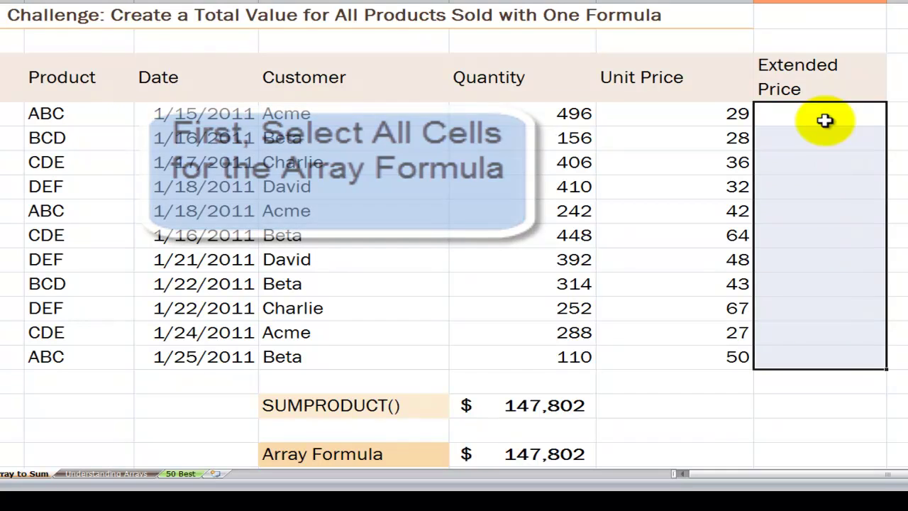
# - Enter =E4:E14*F4:F14 across G4:G14 as a single array formula
pyautogui.write('=')
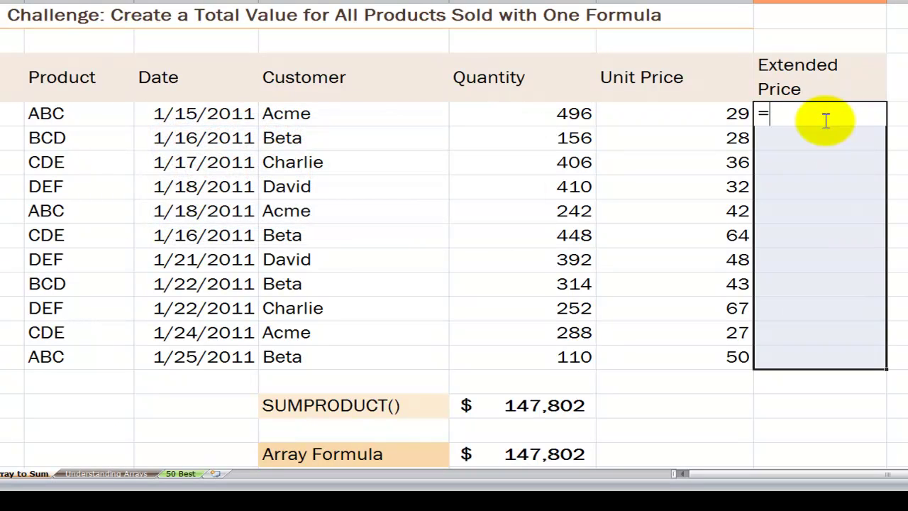
pyautogui.moveTo(540, 111); pyautogui.dragTo(545, 361)
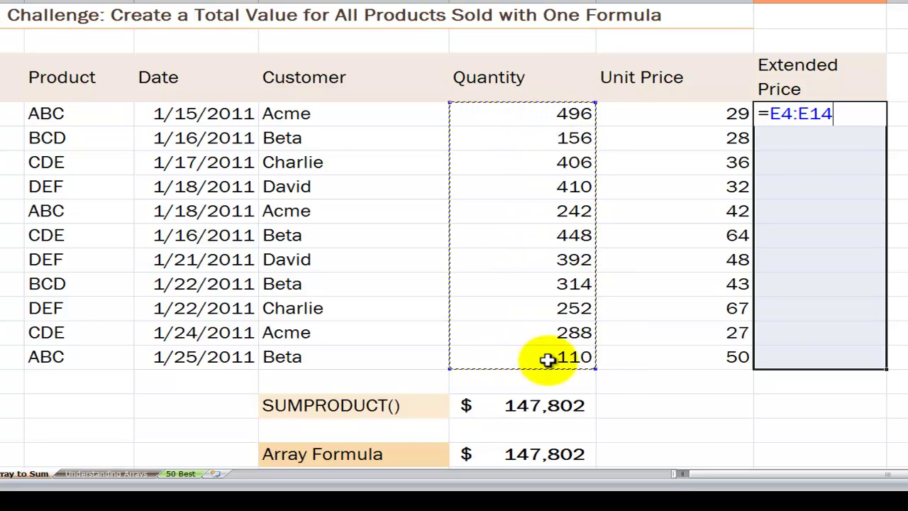
pyautogui.write('*')
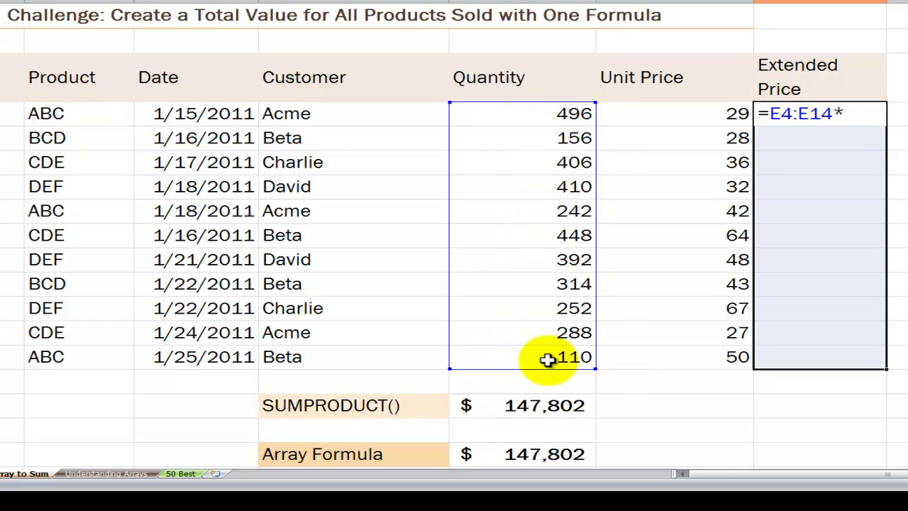
pyautogui.moveTo(679, 116); pyautogui.dragTo(679, 357)
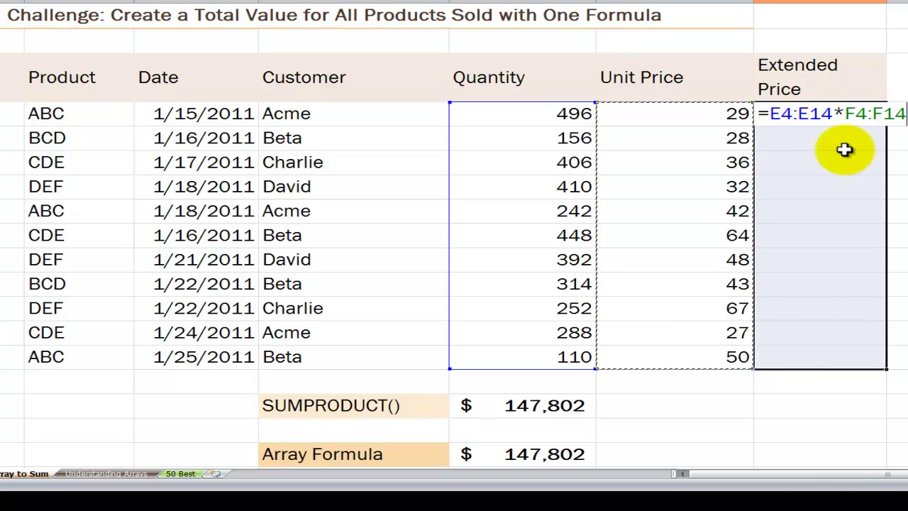
pyautogui.hotkey('ctrl', 'shift', 'Return')
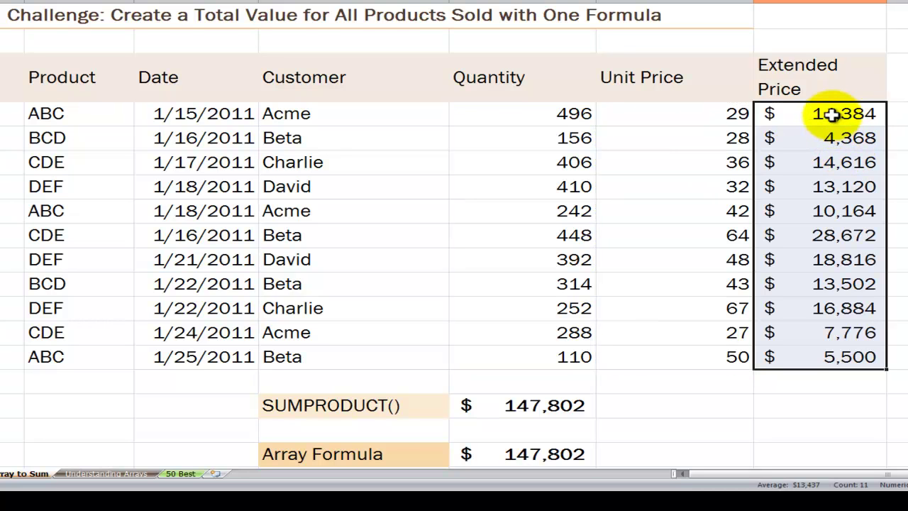
pyautogui.doubleClick(843, 114)
pyautogui.moveTo(833, 115); pyautogui.dragTo(772, 115)
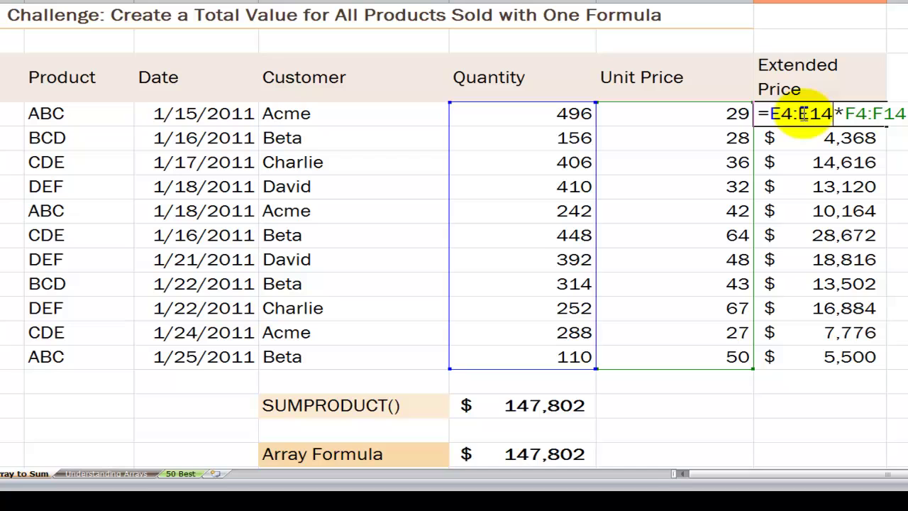
pyautogui.doubleClick(782, 115)
pyautogui.click(809, 113)
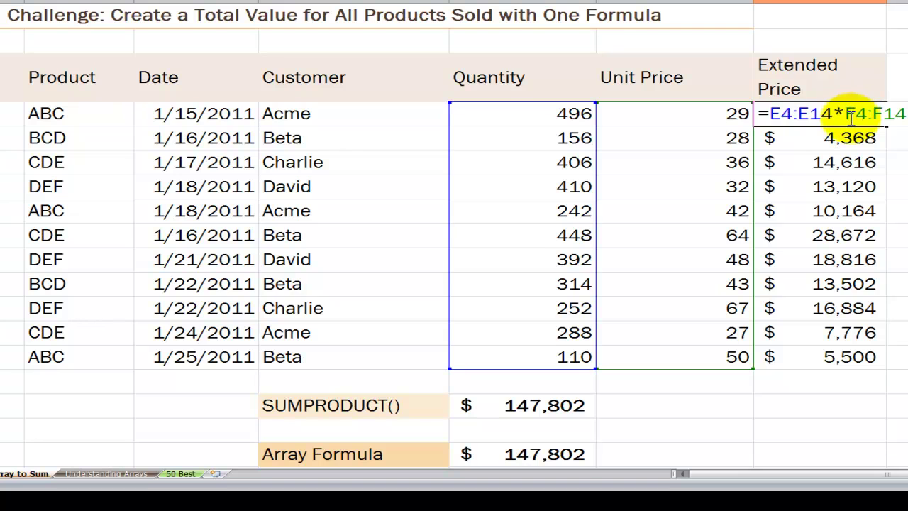
pyautogui.press('Escape')
pyautogui.click(830, 186)
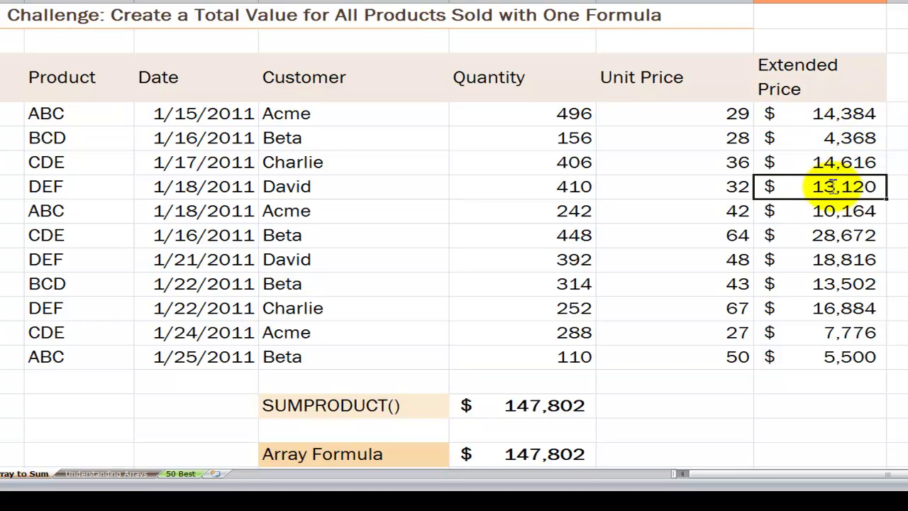
pyautogui.doubleClick(831, 185)
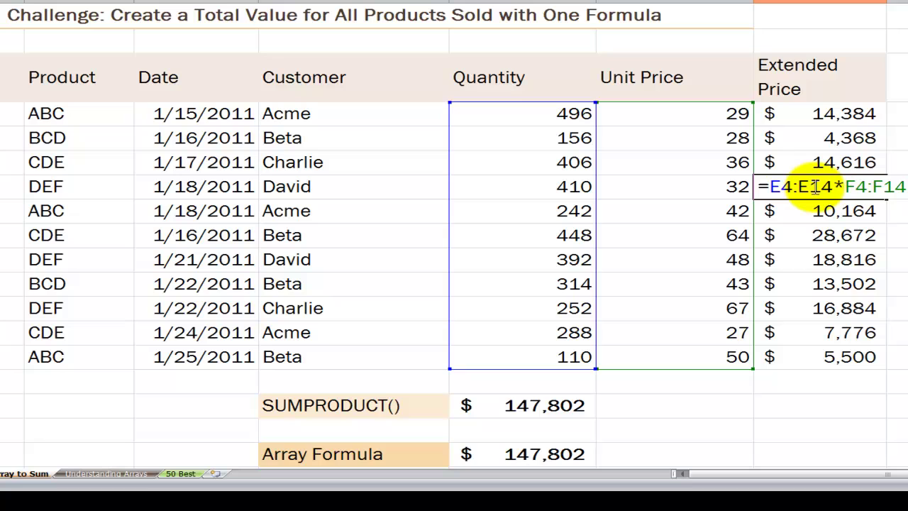
pyautogui.hotkey('ctrl', 'shift', 'Return')
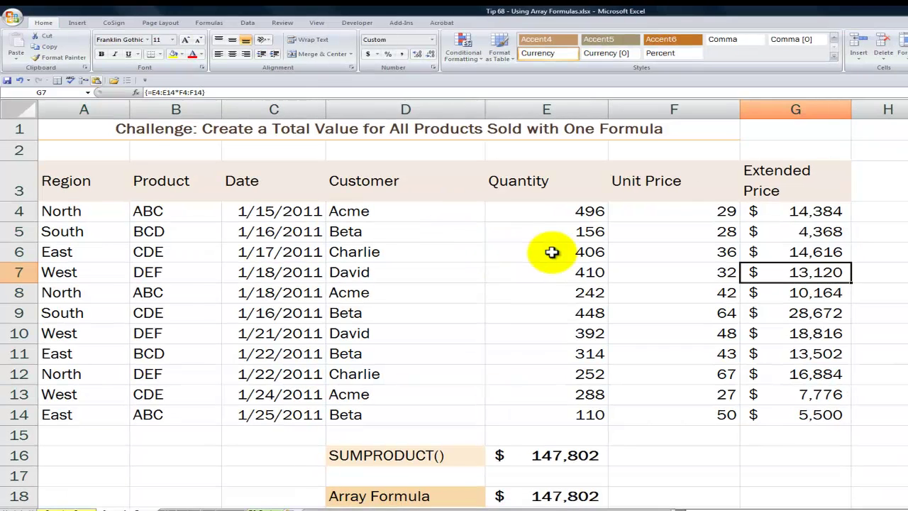
pyautogui.click(18, 272)
pyautogui.rightClick(18, 272)
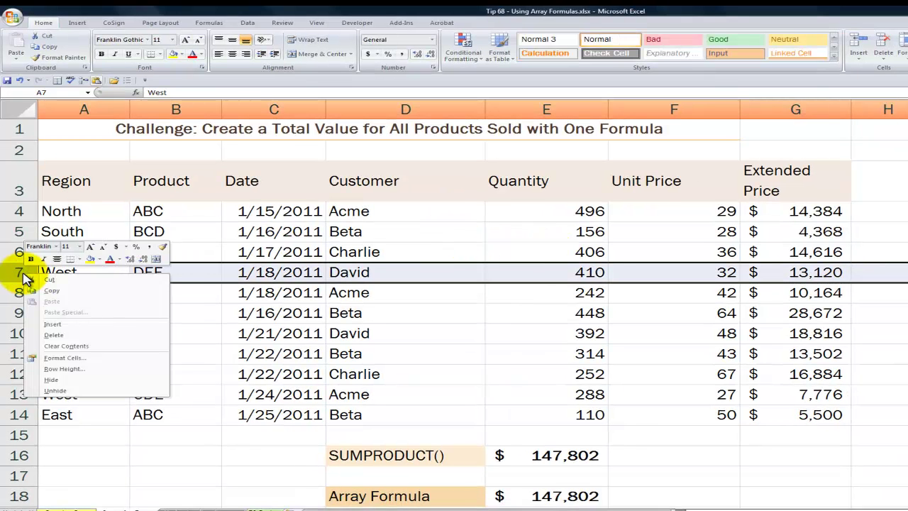
pyautogui.click(51, 325)
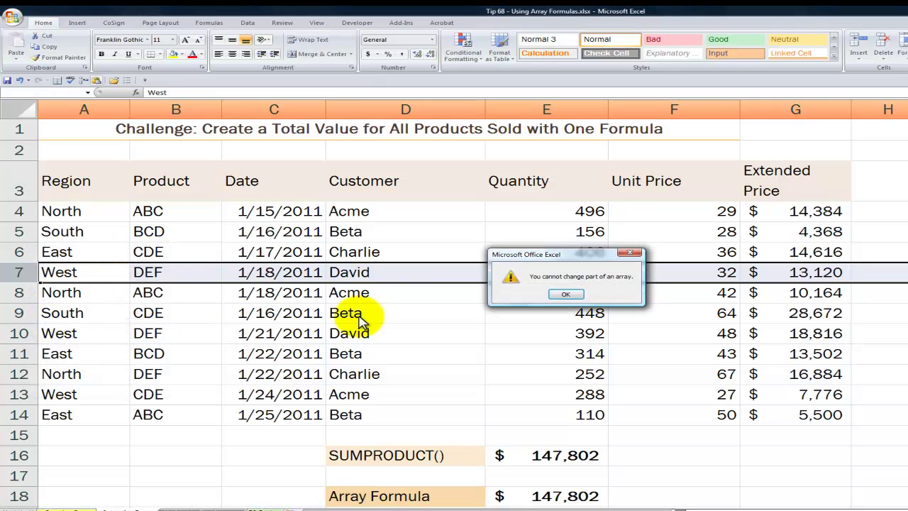
pyautogui.click(567, 296)
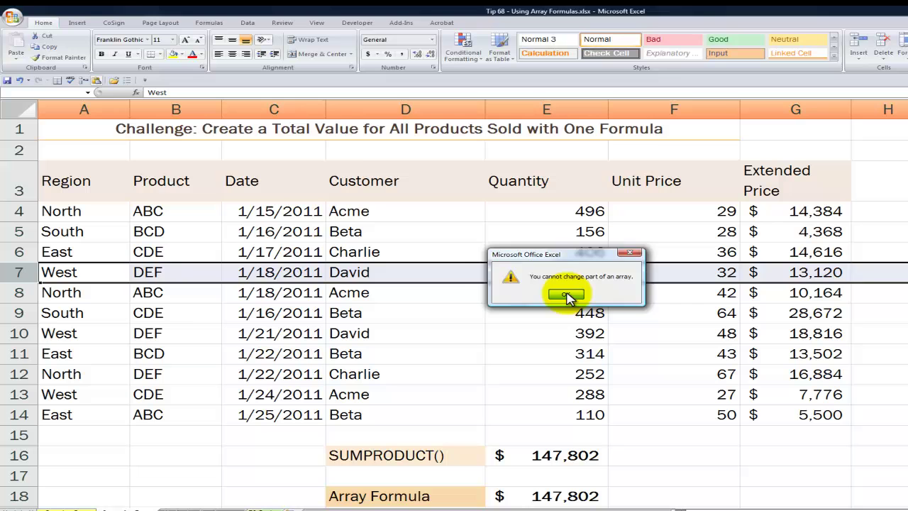
pyautogui.click(814, 271)
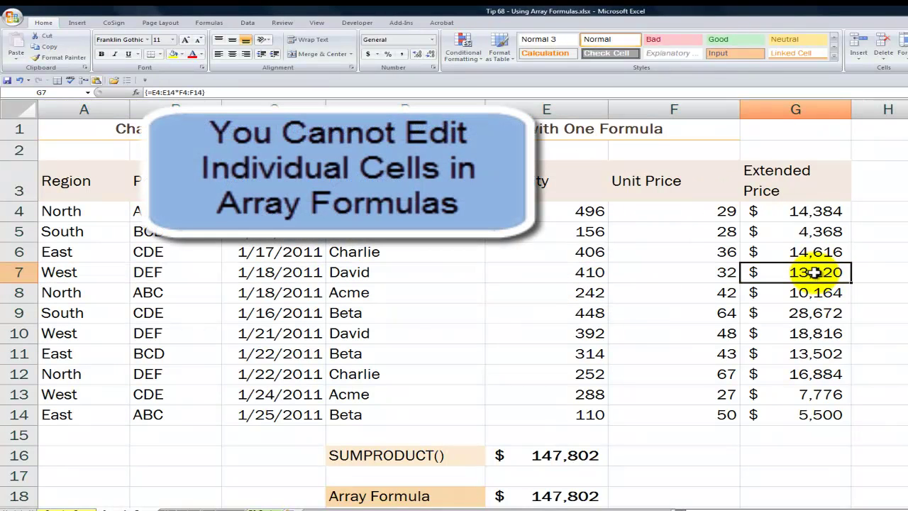
pyautogui.press('Delete')
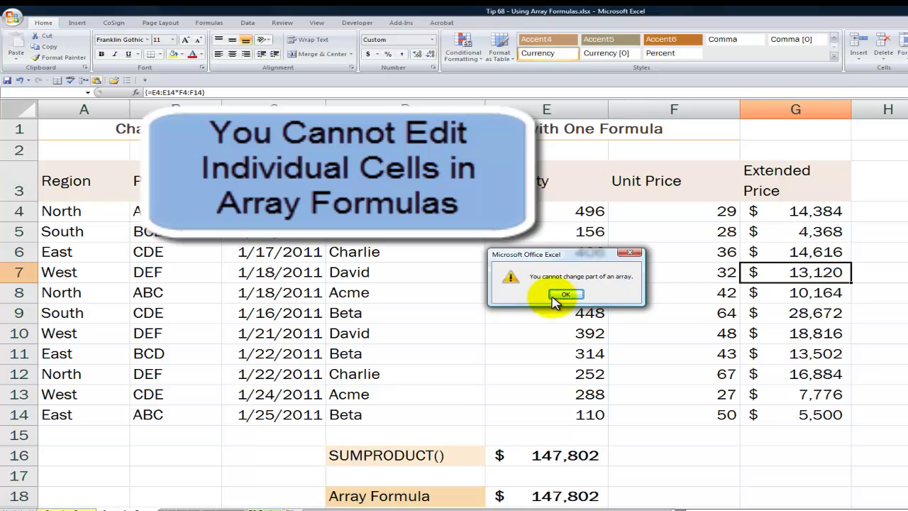
pyautogui.press('Escape')
pyautogui.write('13120')
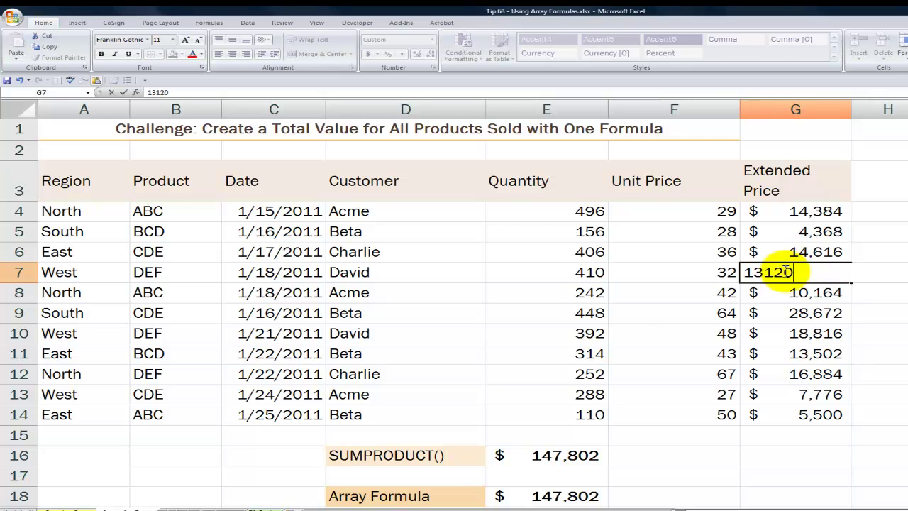
pyautogui.press('Return')
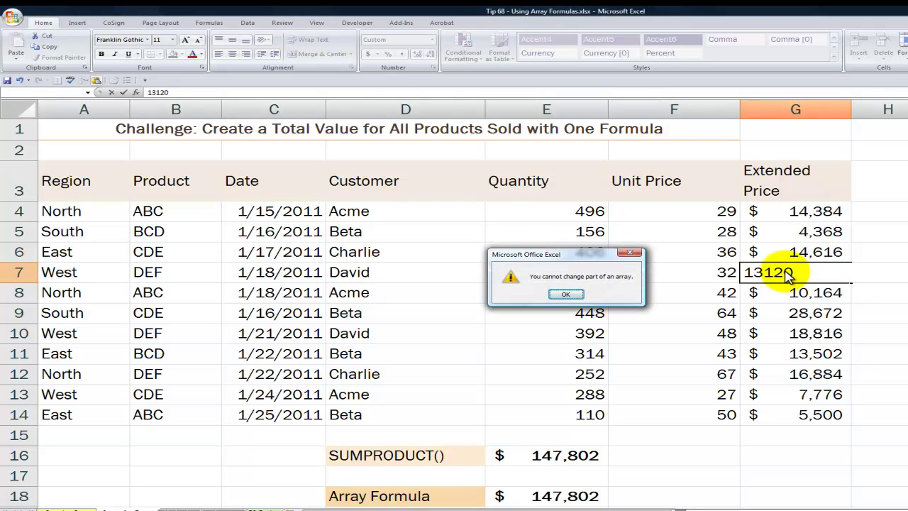
pyautogui.press('Escape')
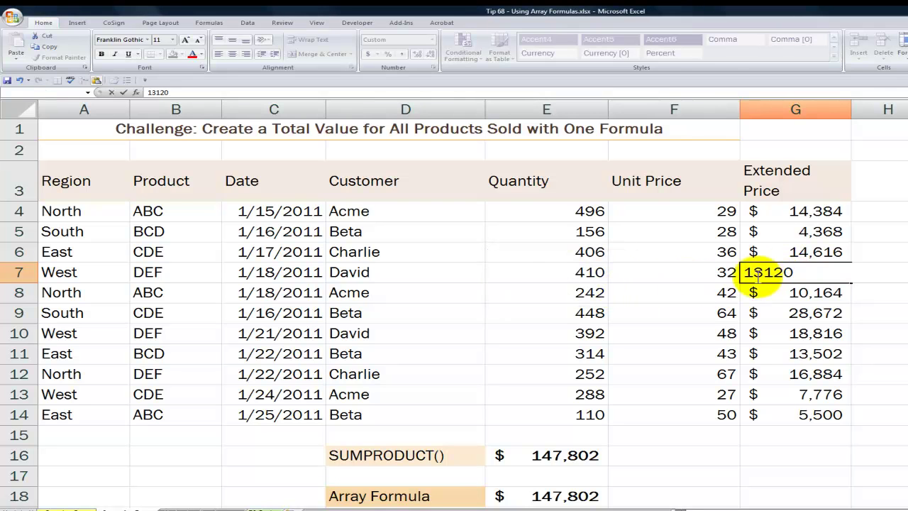
pyautogui.press('Escape')
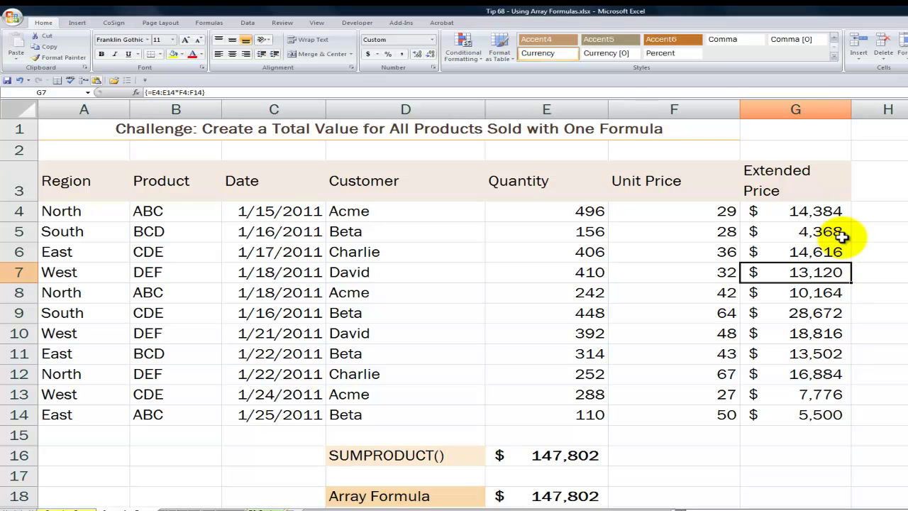
# - Clear the Extended Price block G4:G14, undo it, then open G4's formula with F2
pyautogui.click(812, 211)
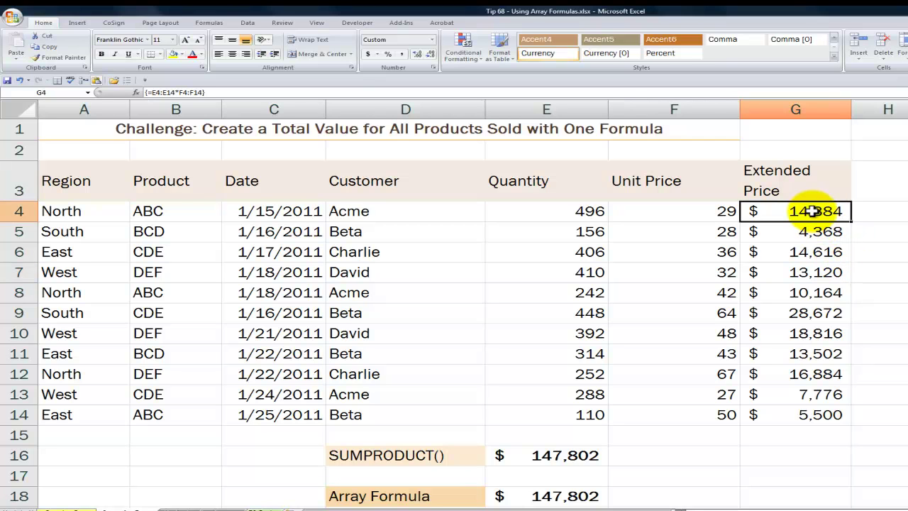
pyautogui.moveTo(813, 211); pyautogui.dragTo(807, 412)
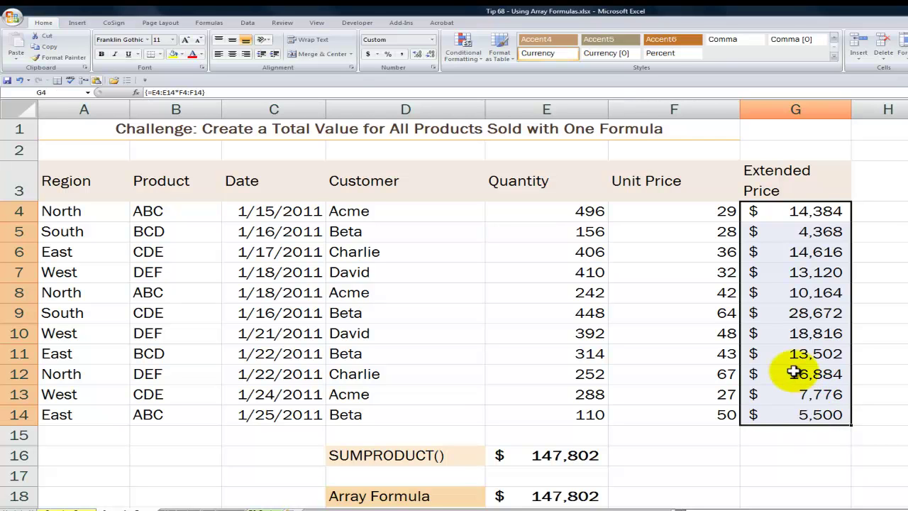
pyautogui.press('Delete')
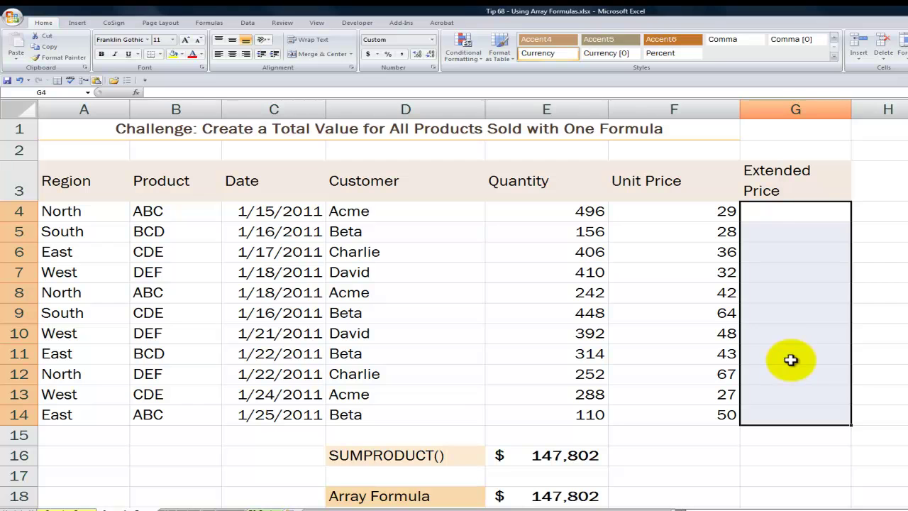
pyautogui.hotkey('ctrl', 'z')
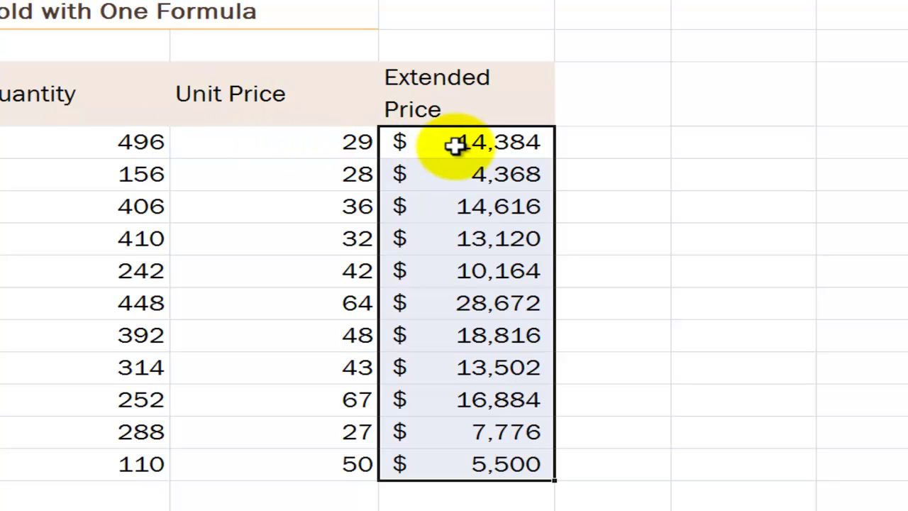
pyautogui.press('F2')
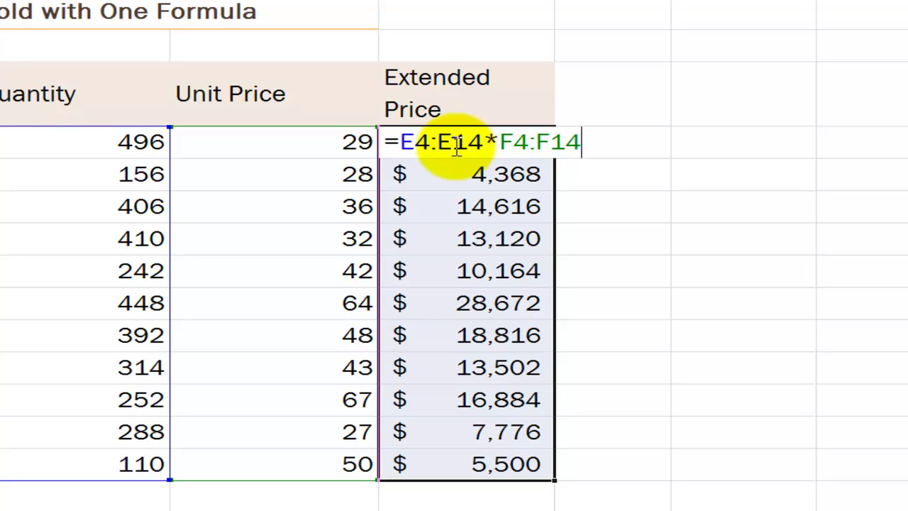
# - Edit the array formula's ranges from E14 and F14 to E15 and F15, and recommit it
pyautogui.hotkey('ctrl', 'Return')
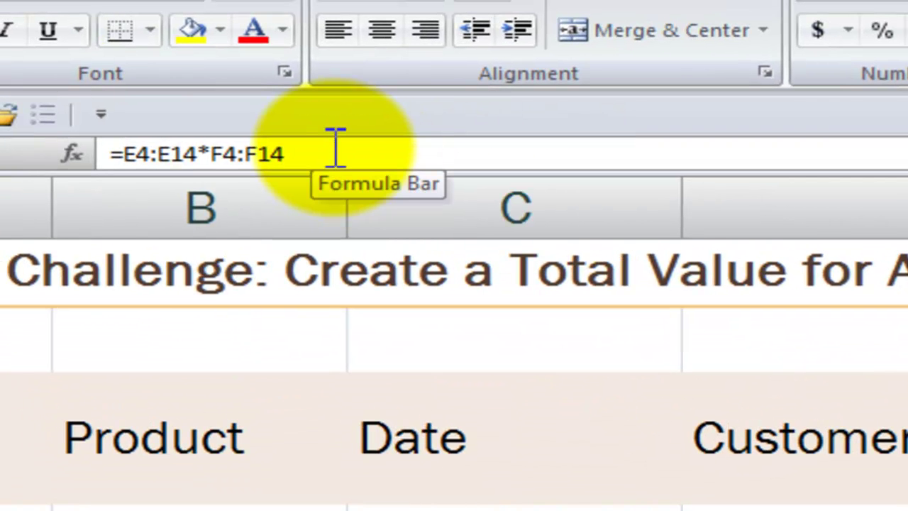
pyautogui.click(184, 153)
pyautogui.moveTo(185, 152); pyautogui.dragTo(199, 153)
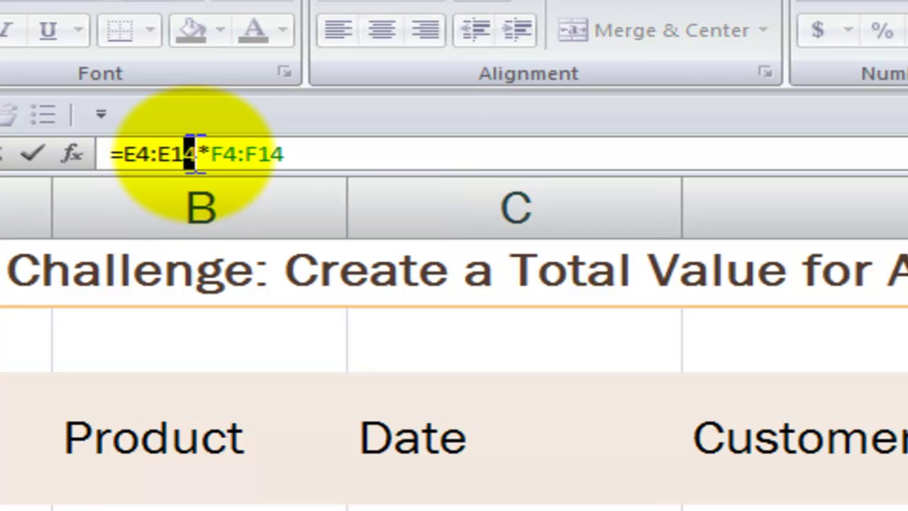
pyautogui.write('5')
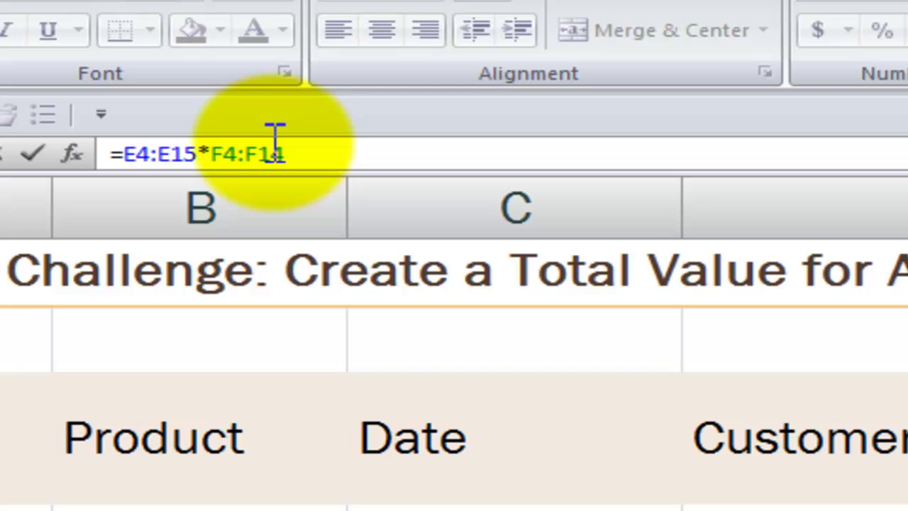
pyautogui.moveTo(273, 151); pyautogui.dragTo(284, 150)
pyautogui.write('5')
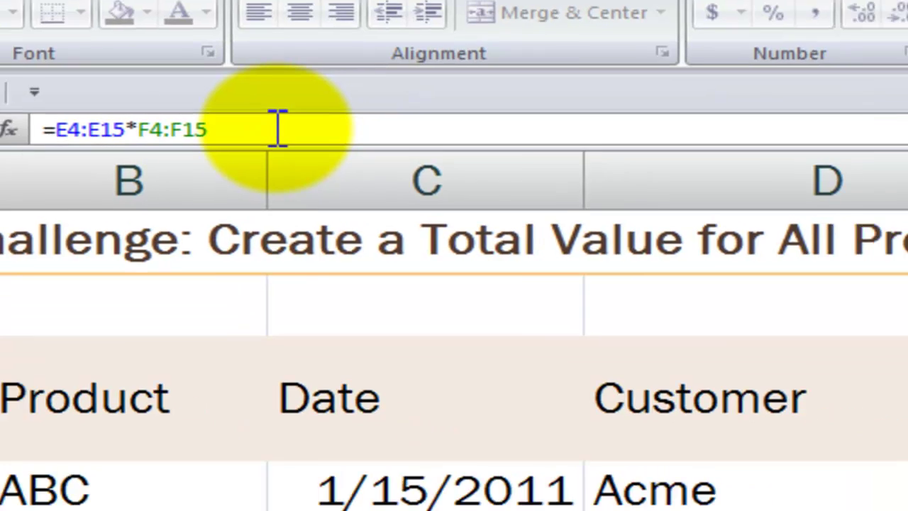
pyautogui.hotkey('ctrl', 'shift', 'Return')
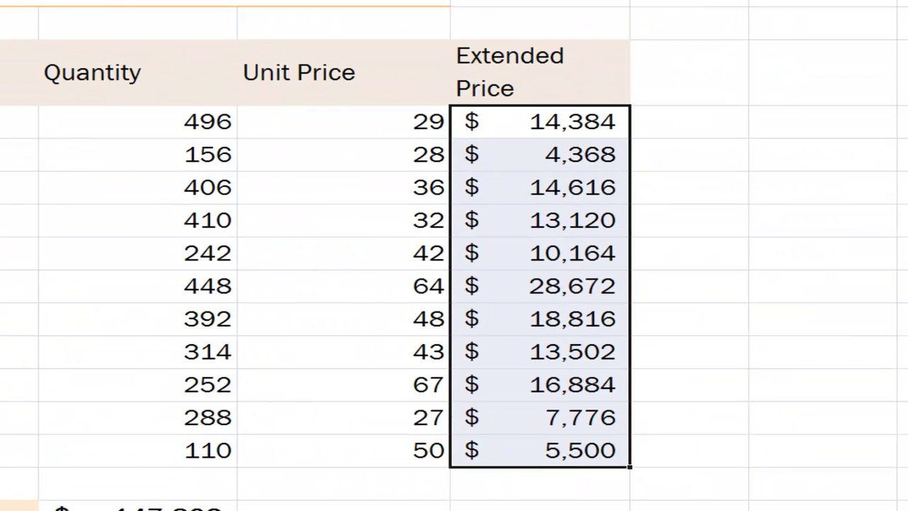
# - Inspect the $4,368 cell's formula, then select the whole Extended Price array range
pyautogui.doubleClick(553, 156)
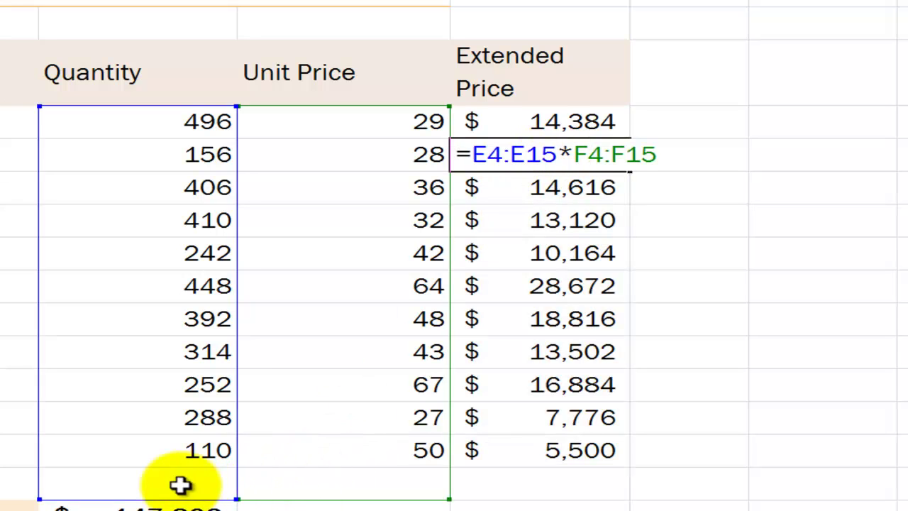
pyautogui.hotkey('ctrl', 'Return')
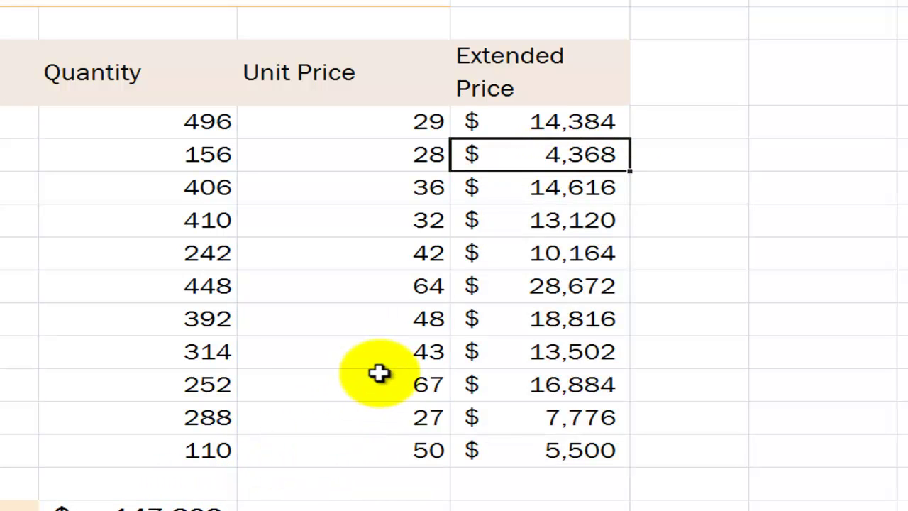
pyautogui.hotkey('ctrl', '/')
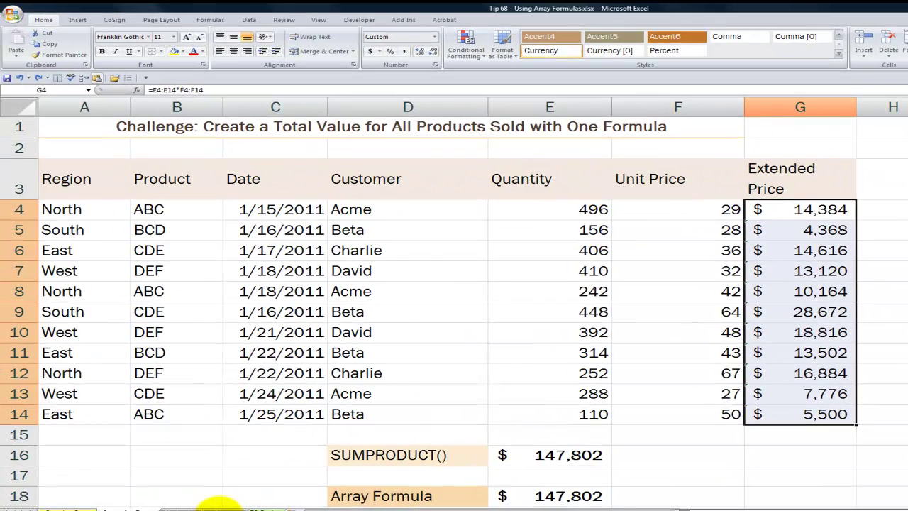
pyautogui.click(220, 505)
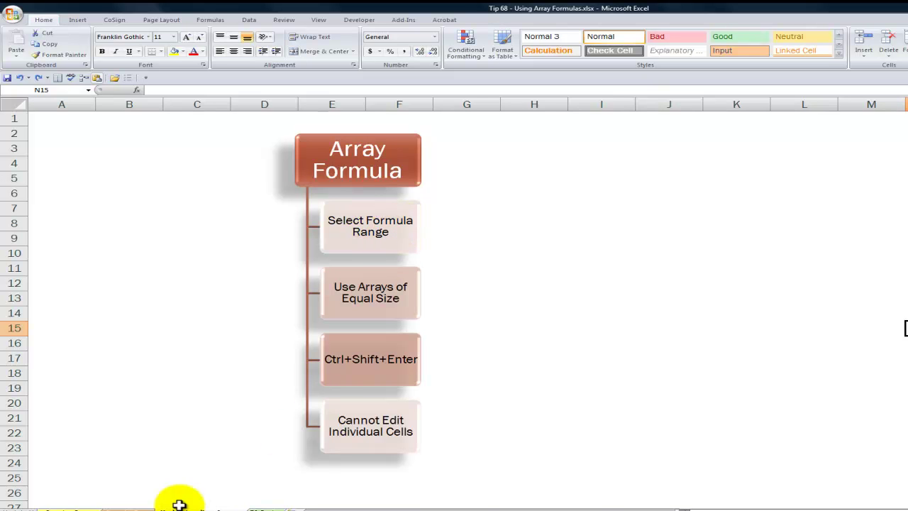
pyautogui.click(135, 508)
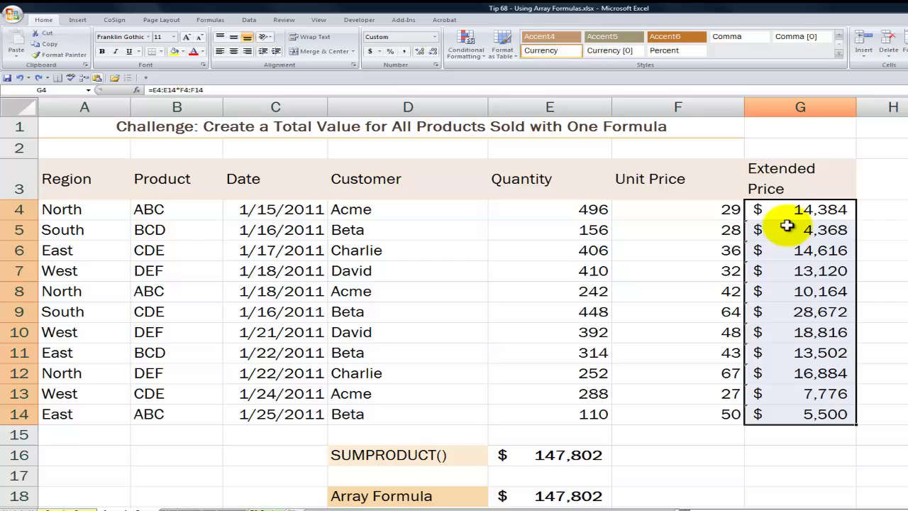
pyautogui.moveTo(781, 205); pyautogui.dragTo(811, 409)
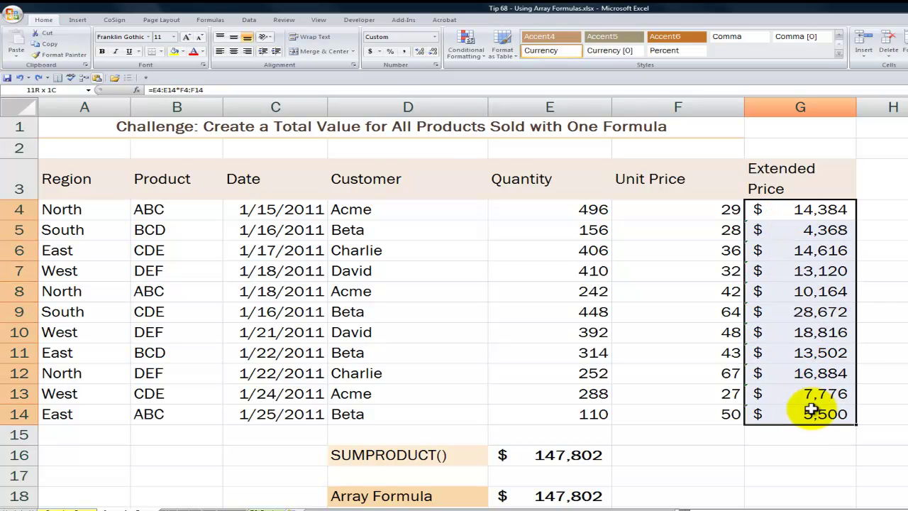
pyautogui.click(200, 508)
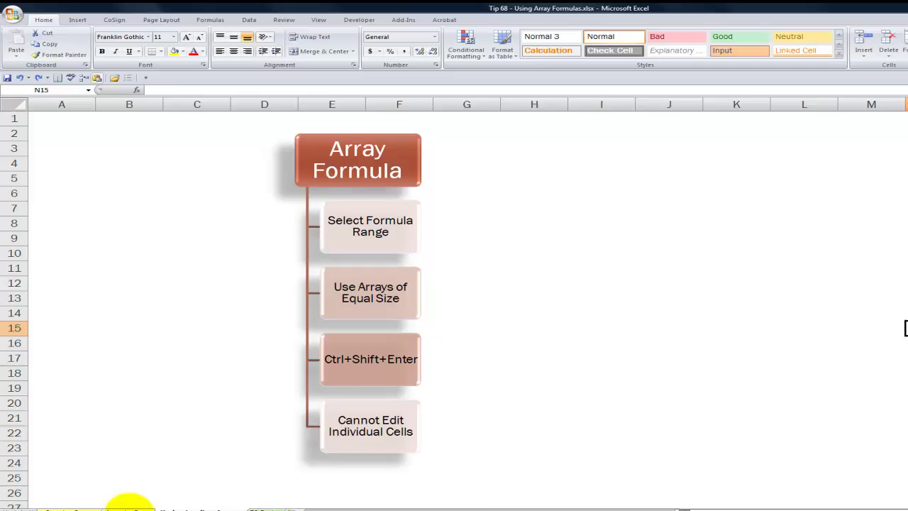
pyautogui.click(126, 507)
pyautogui.moveTo(553, 214); pyautogui.dragTo(568, 412)
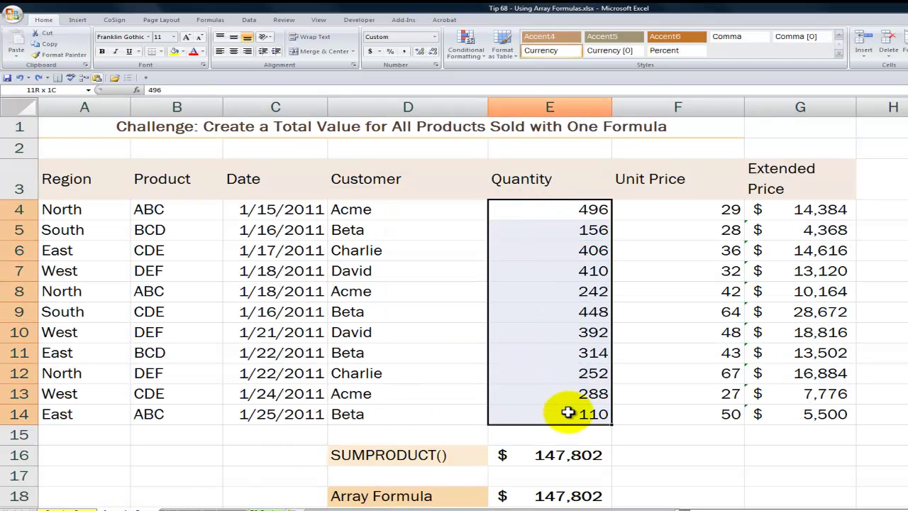
pyautogui.moveTo(695, 206); pyautogui.dragTo(691, 416)
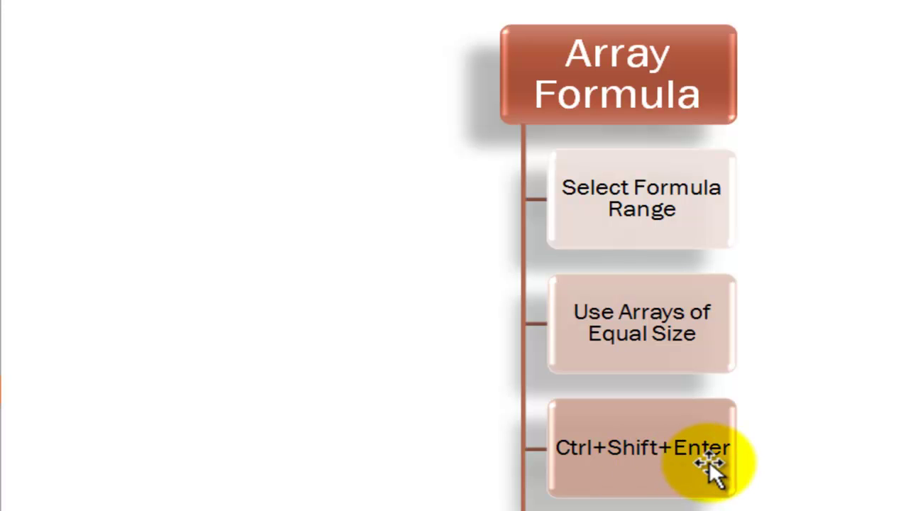
# - Reveal the 'Cannot Edit Individual Cells' point in the Array Formula diagram, then deselect it
pyautogui.click(639, 459)
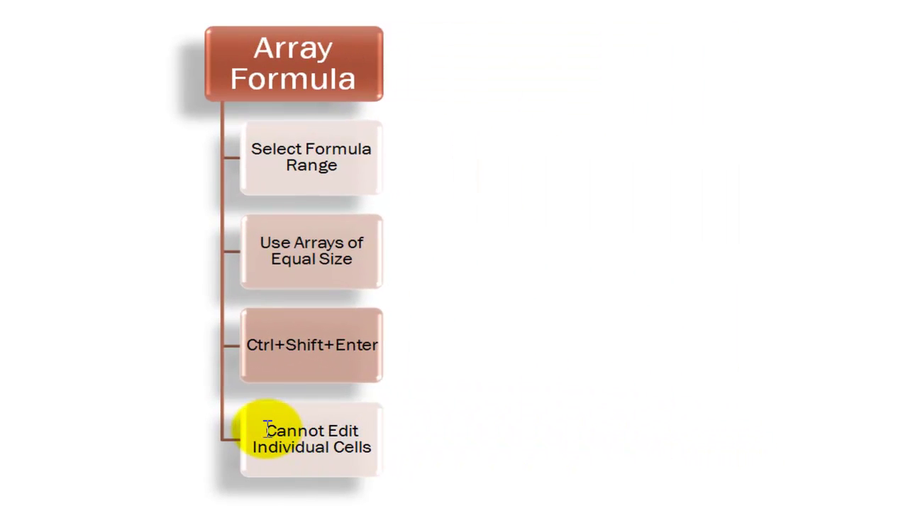
pyautogui.click(265, 430)
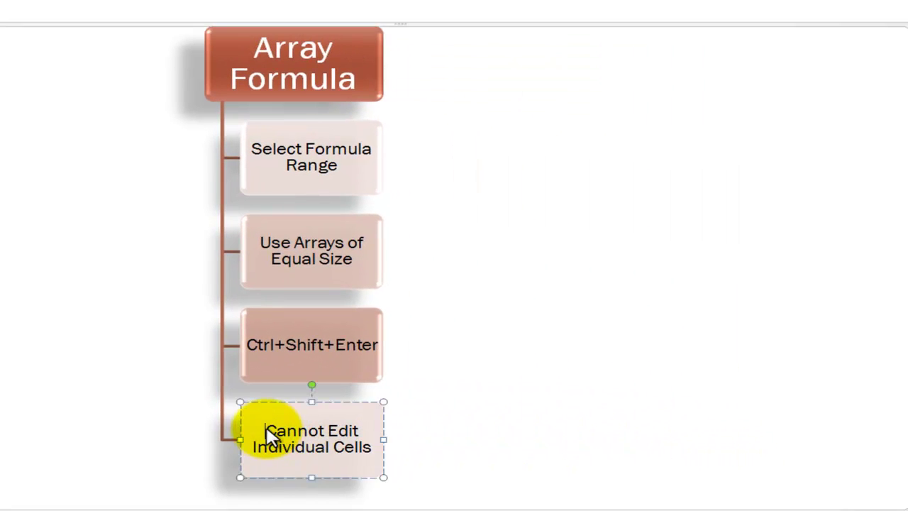
pyautogui.click(433, 413)
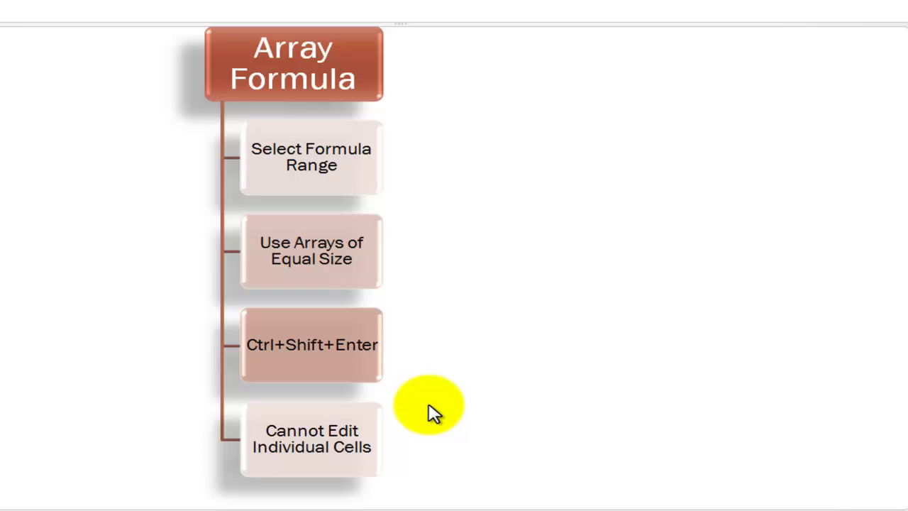